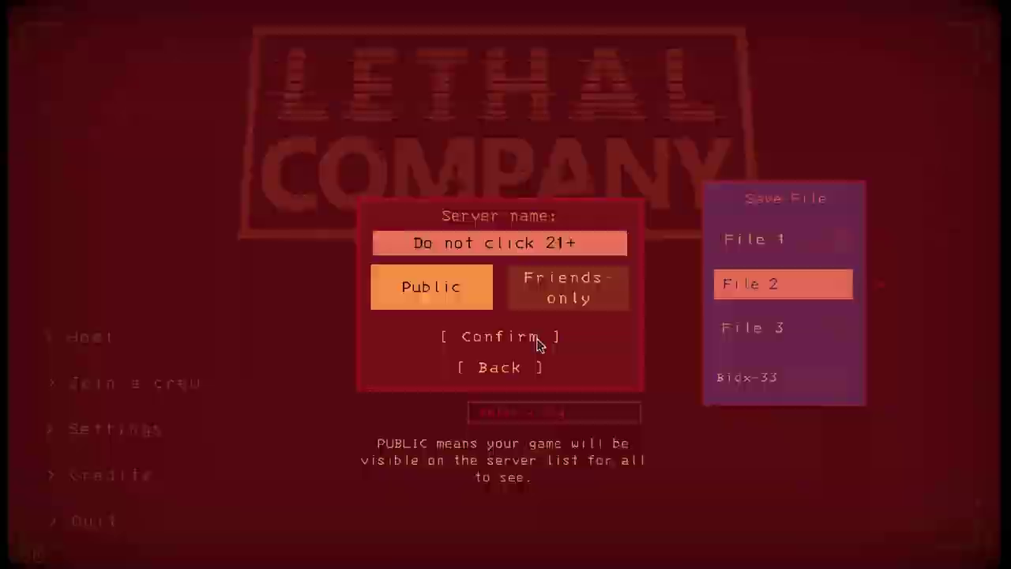
Step: Confirm hosting a public game on save File 2
click(538, 343)
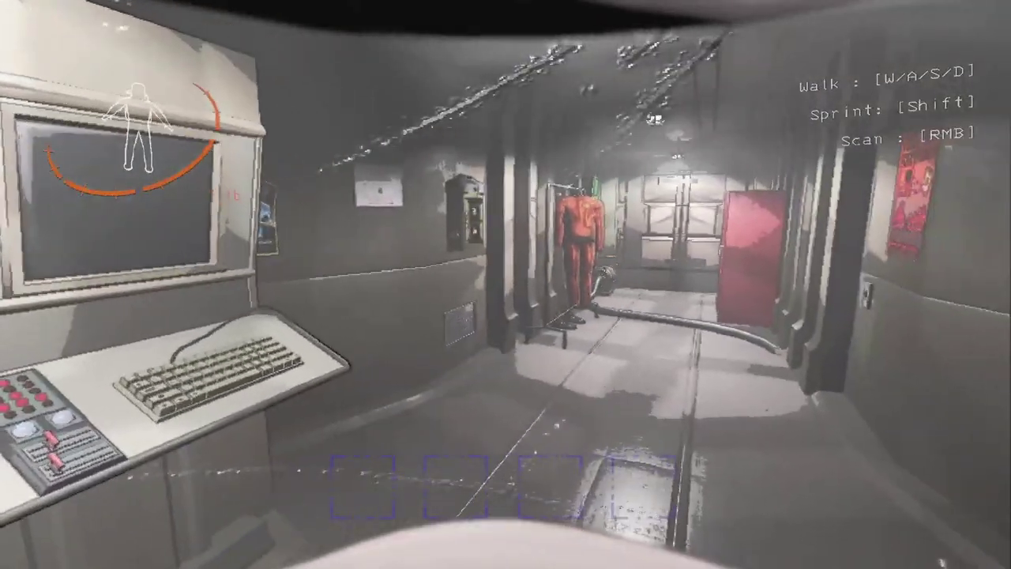
Step: Walk down the ship corridor past the crewmates and view the moons catalogue on the terminal
key(w)
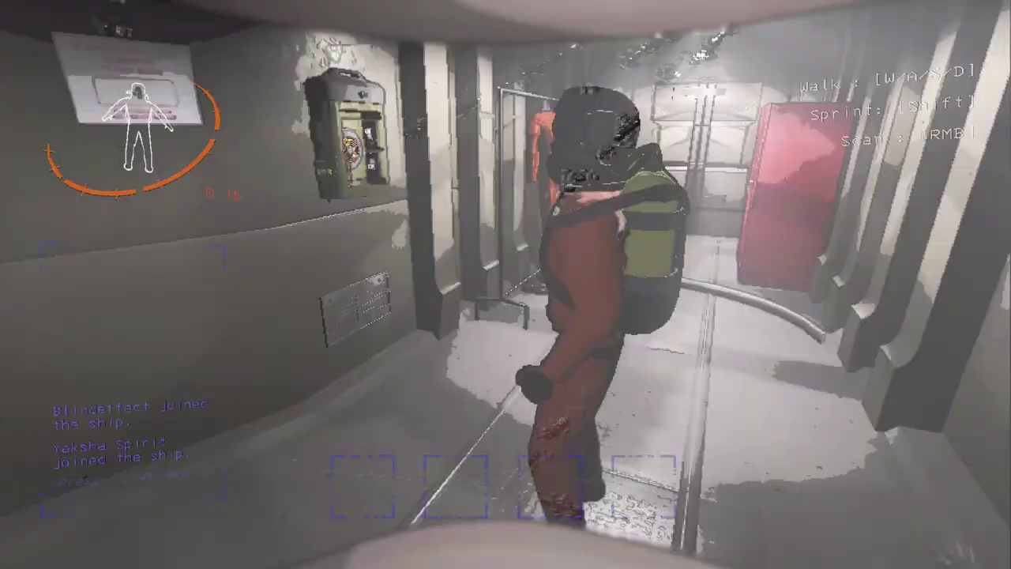
key(w)
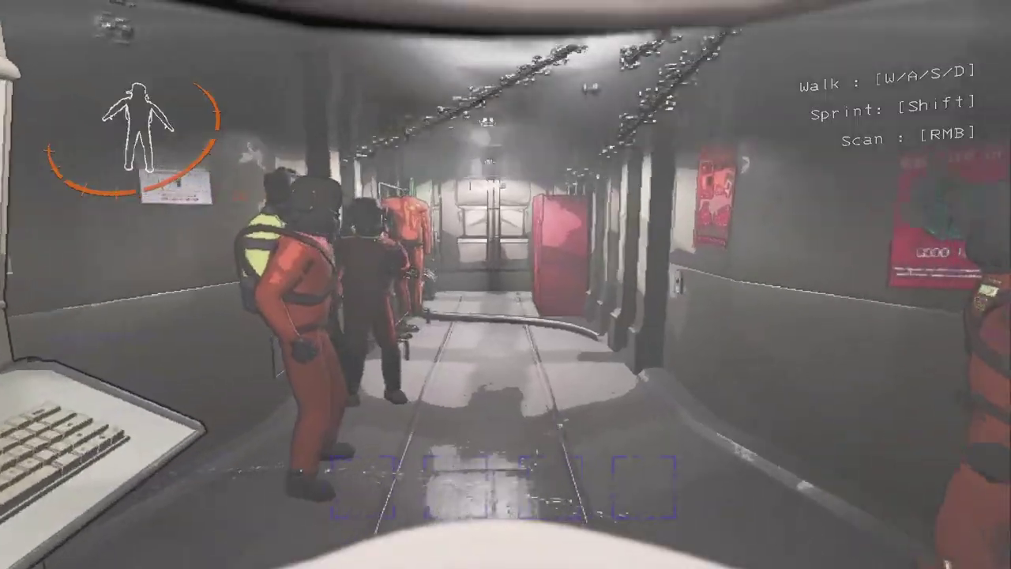
key(w)
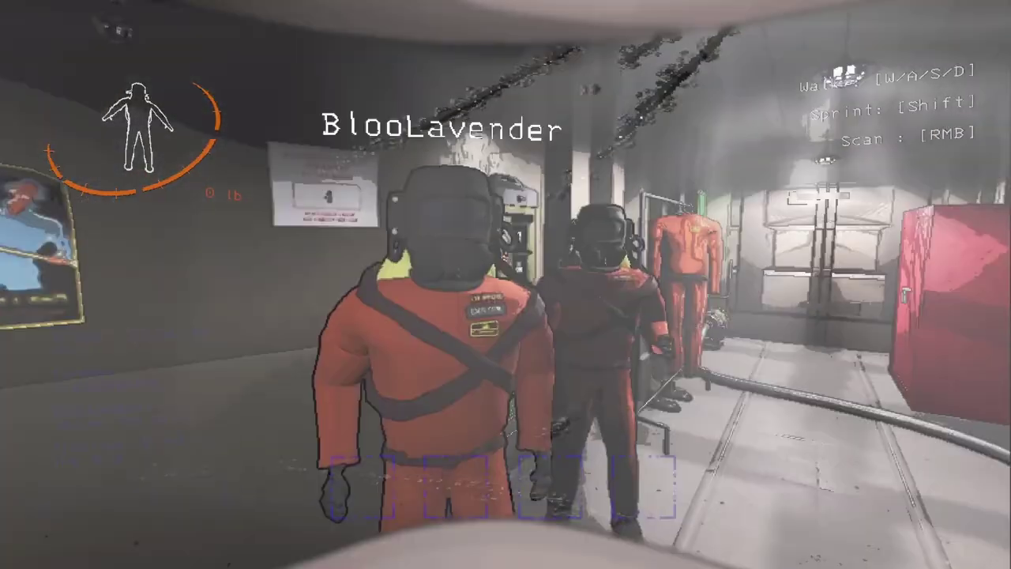
key(w)
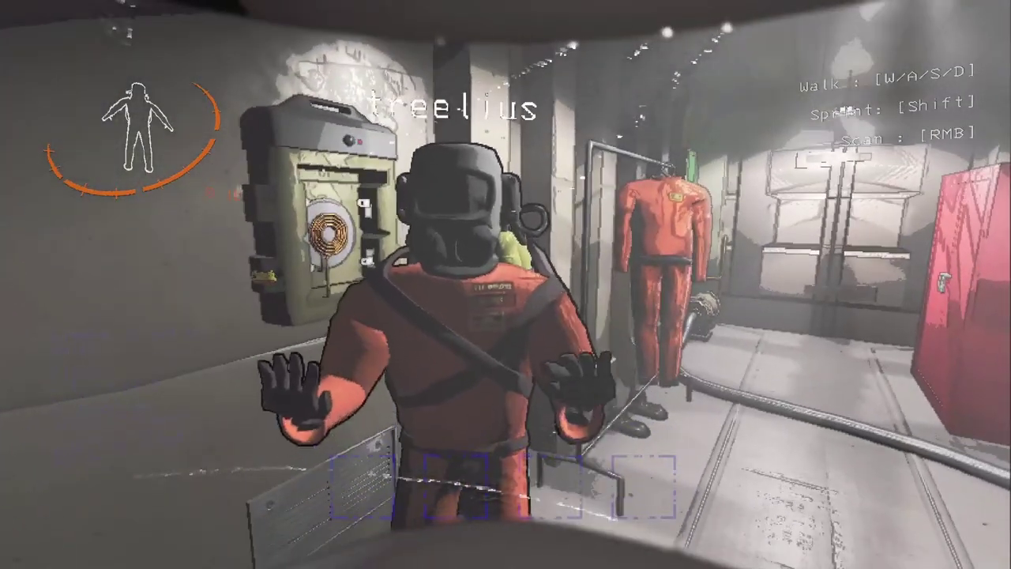
key(w)
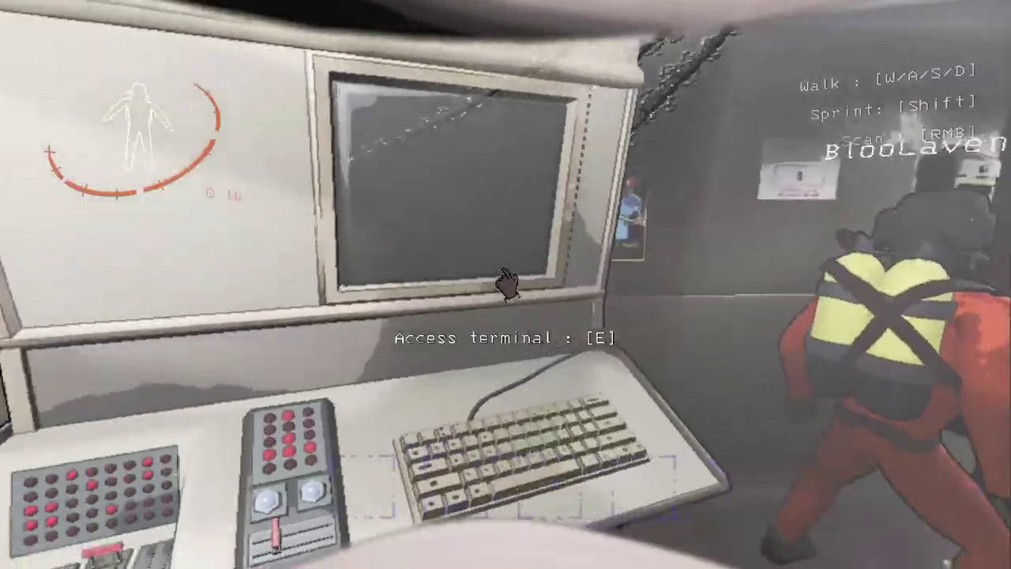
key(e)
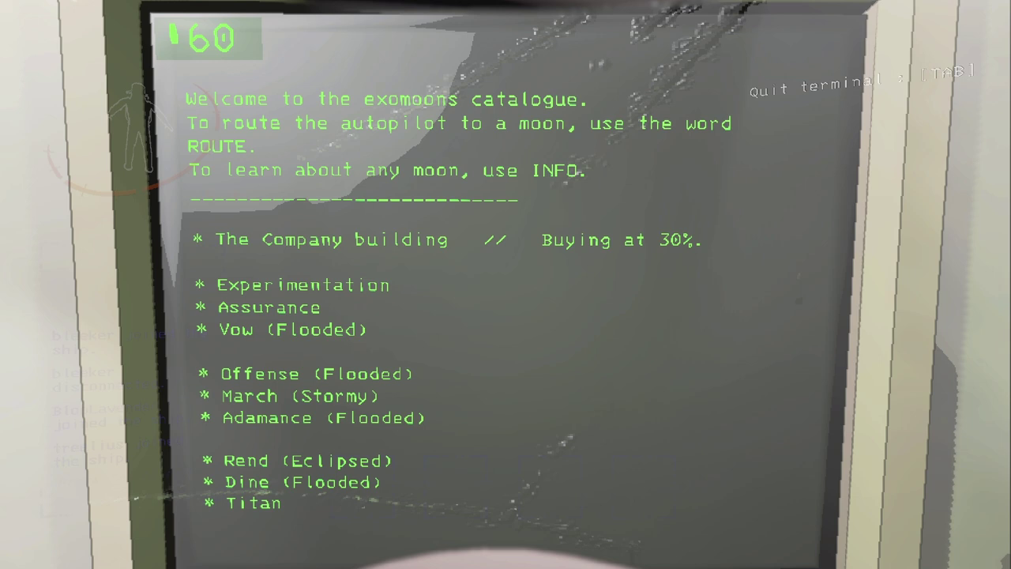
Step: Leave the terminal, pull the ship's lever, and walk out onto the catwalk
key(Tab)
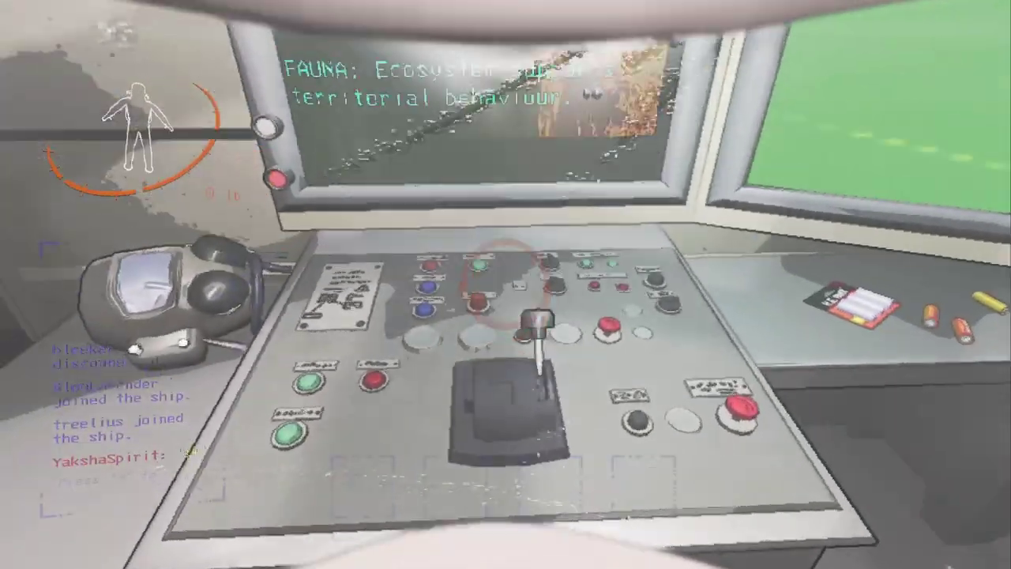
key(e)
key(w)
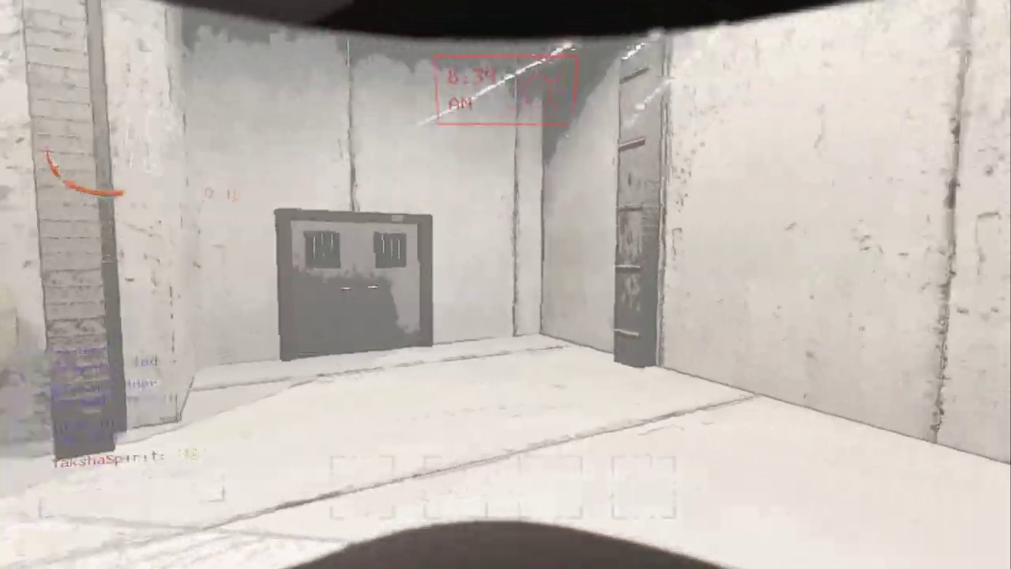
Step: Enter the facility, cross the railed catwalk, and explore the brick corridor into the reddish room
key(e)
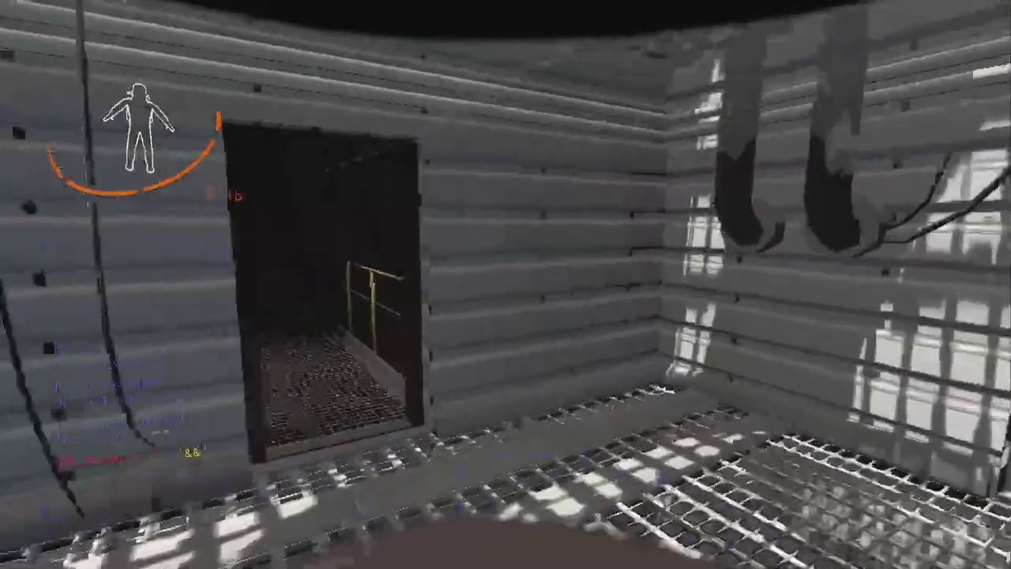
key(w)
key(w)
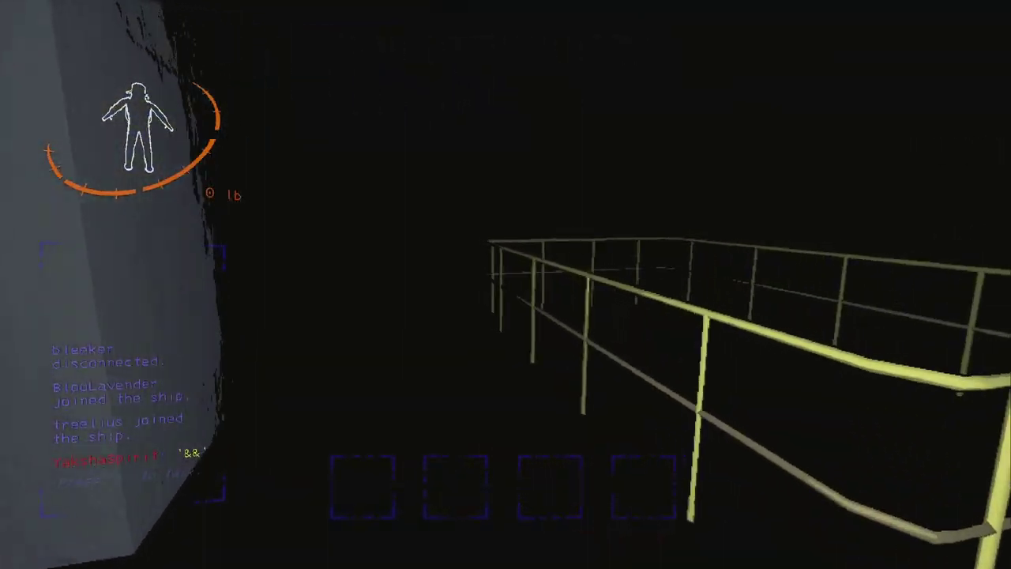
key(e)
key(e)
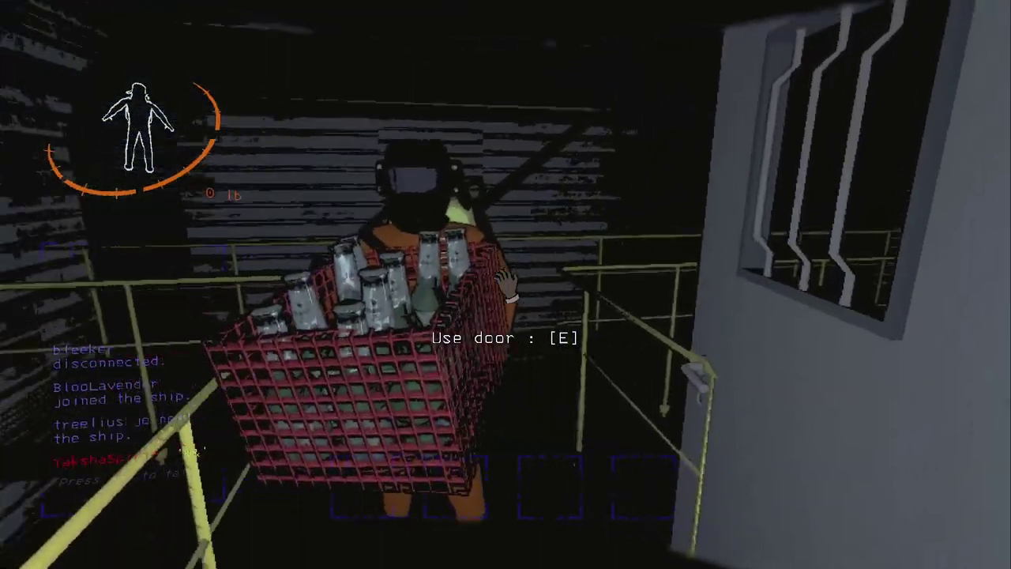
key(w)
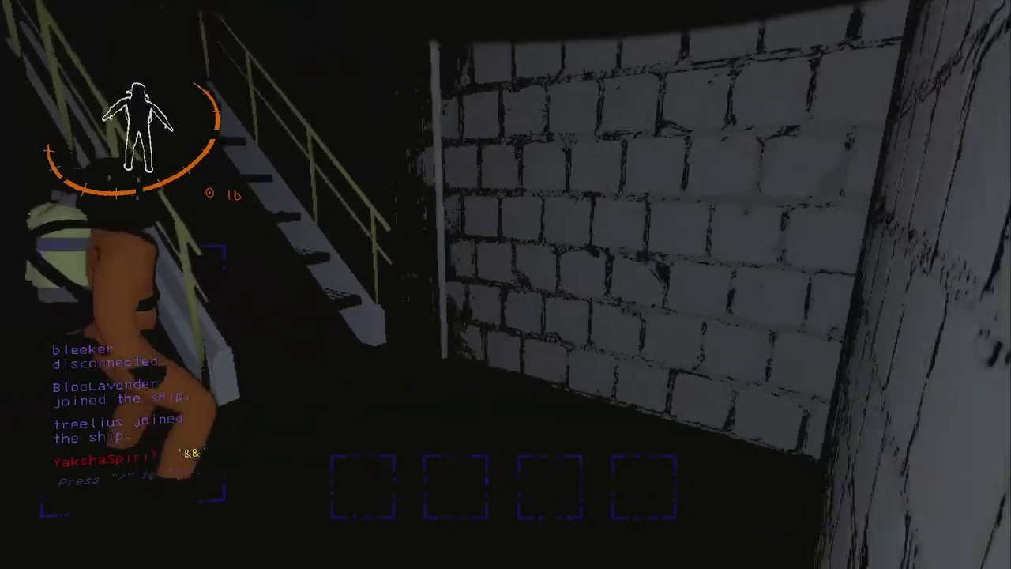
key(w)
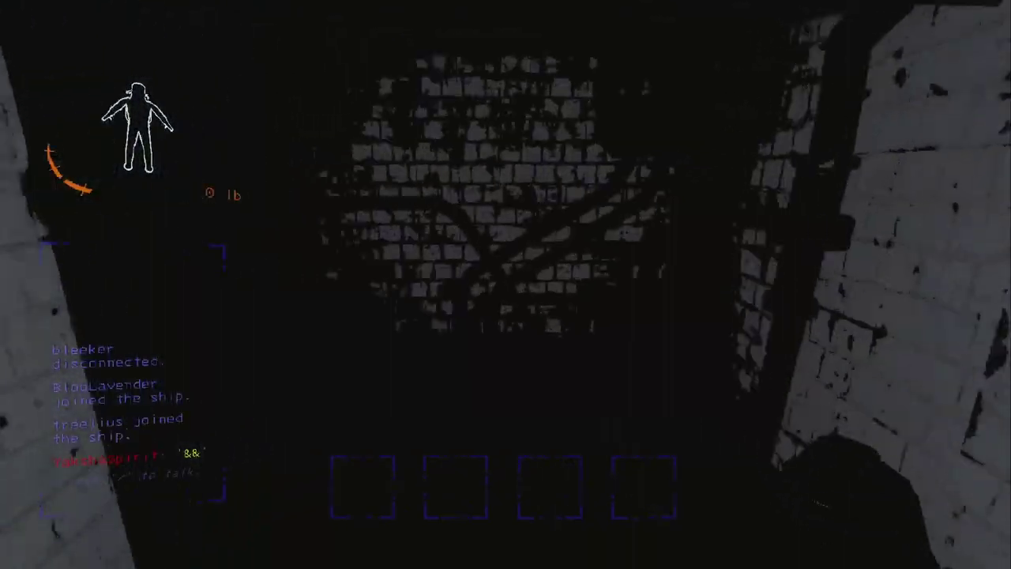
key(w)
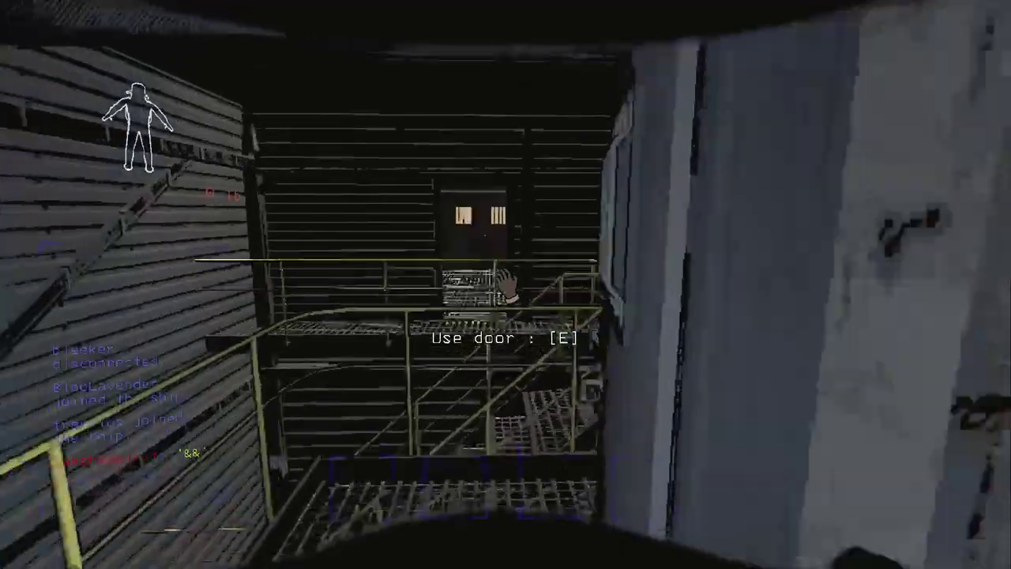
key(w)
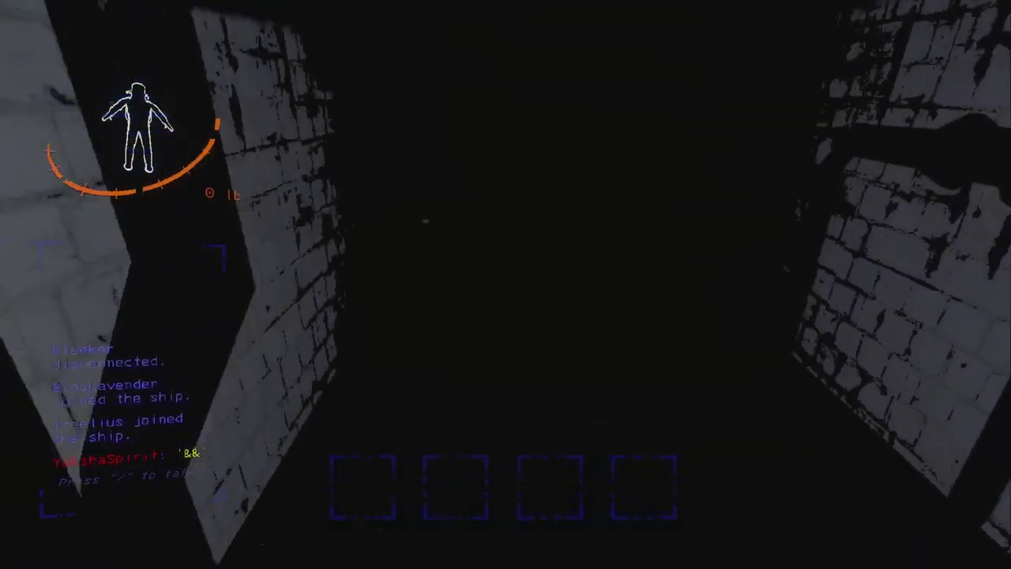
Step: Continue through the dark passages and the catwalk-and-stairs room into another brick corridor
key(w)
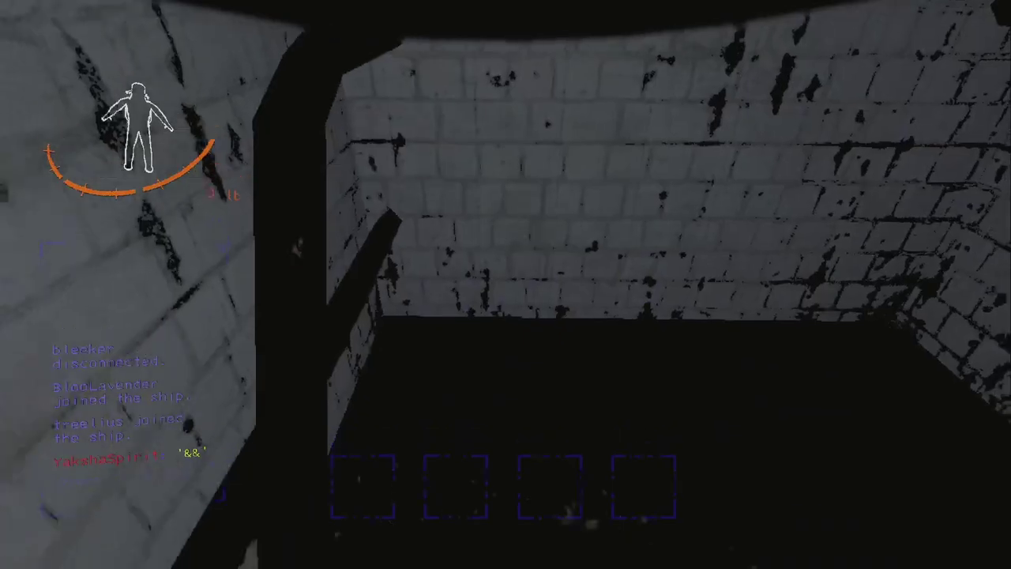
key(w)
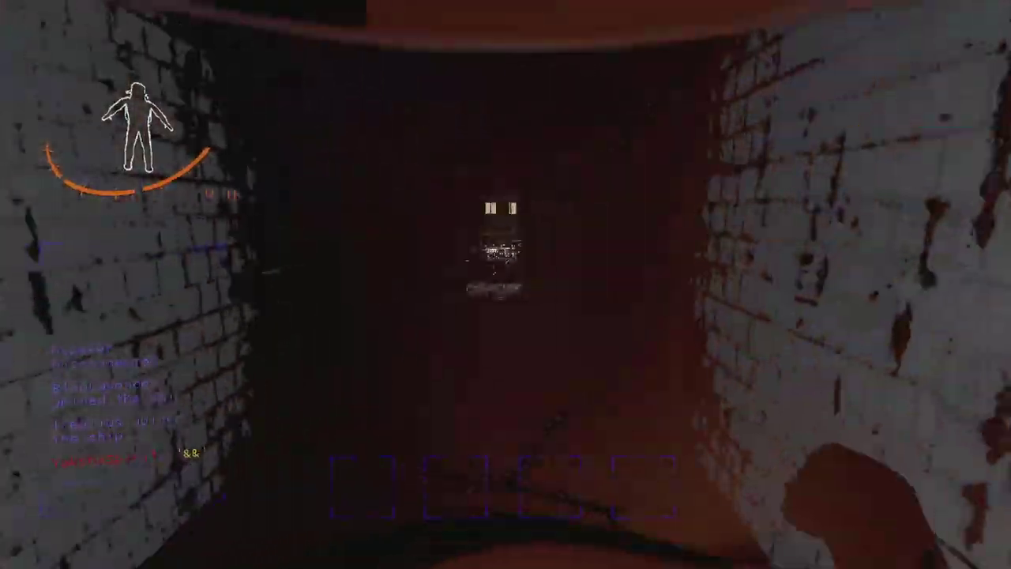
key(w)
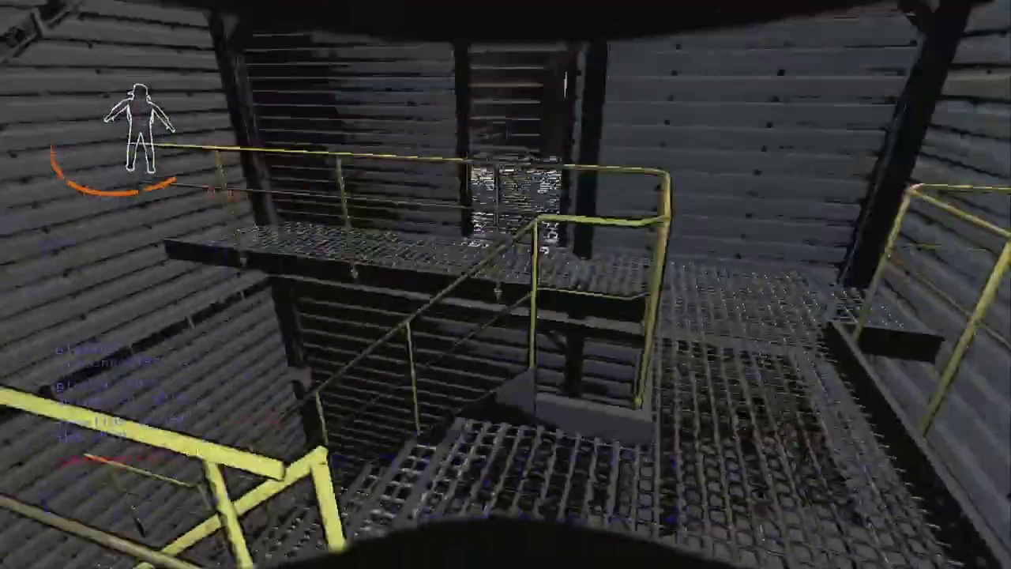
key(w)
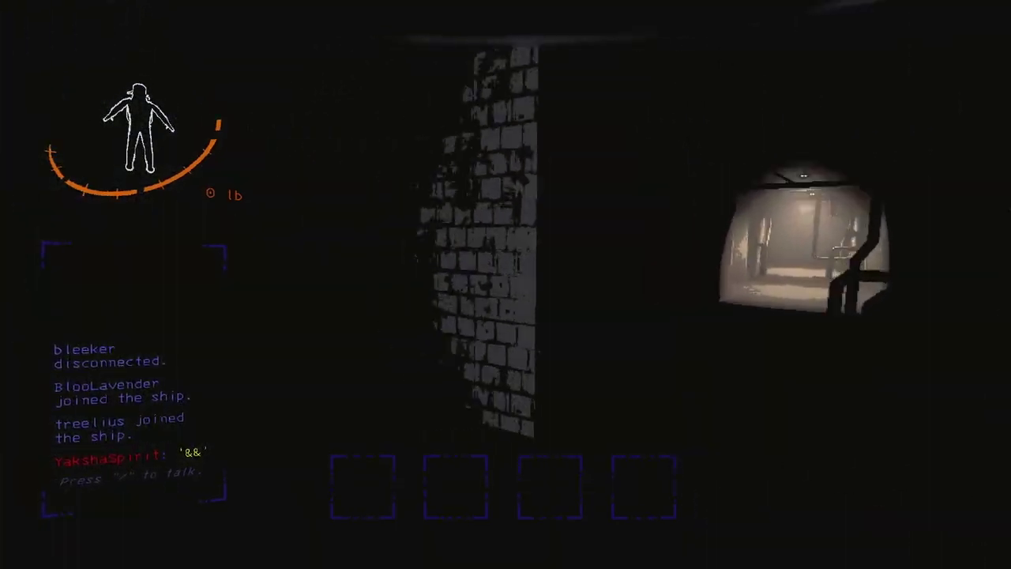
key(w)
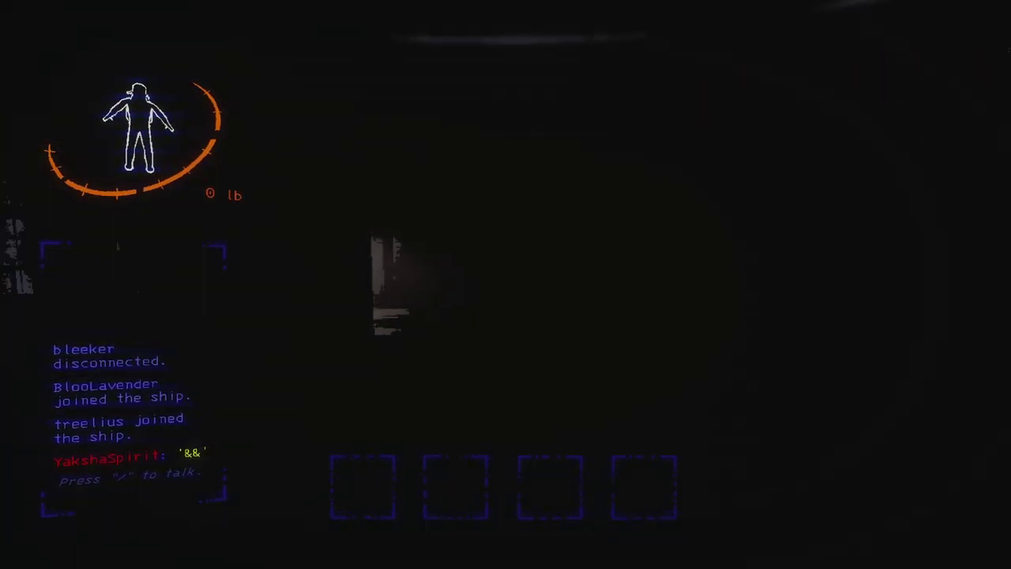
Step: Scan for nearby items, follow the crewmate, and step into and back out of the storage room
right_click(506, 284)
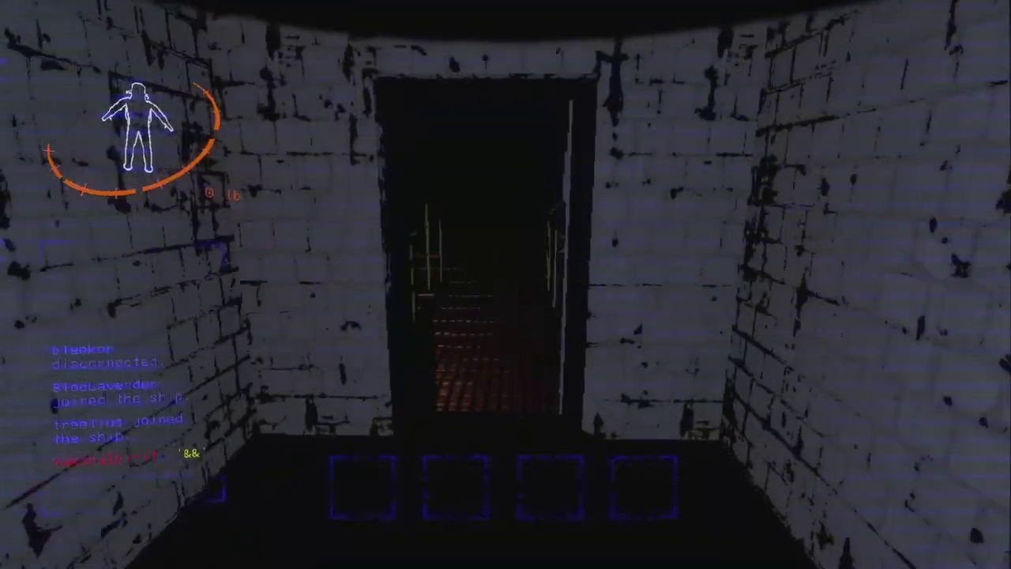
key(e)
key(w)
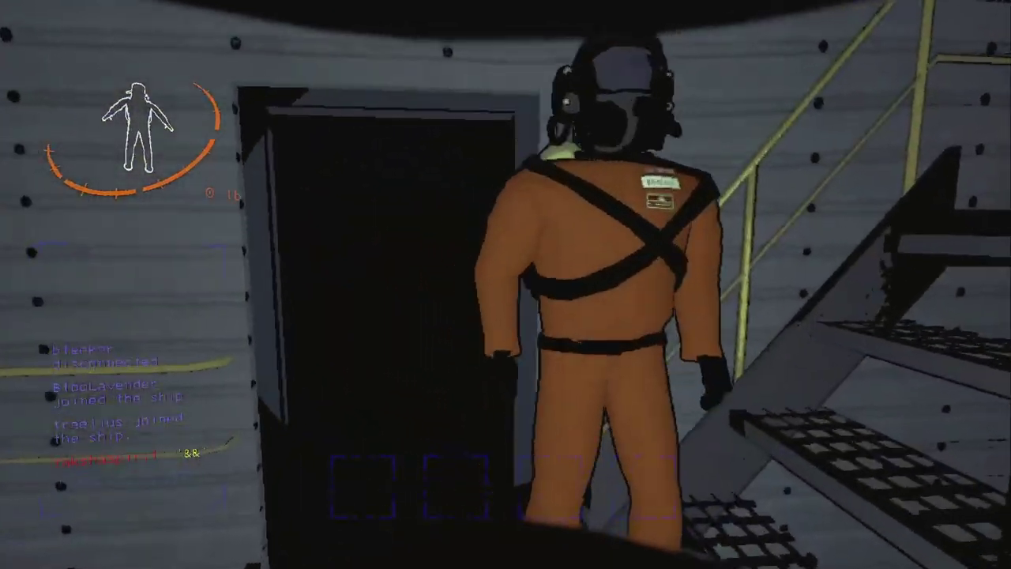
key(e)
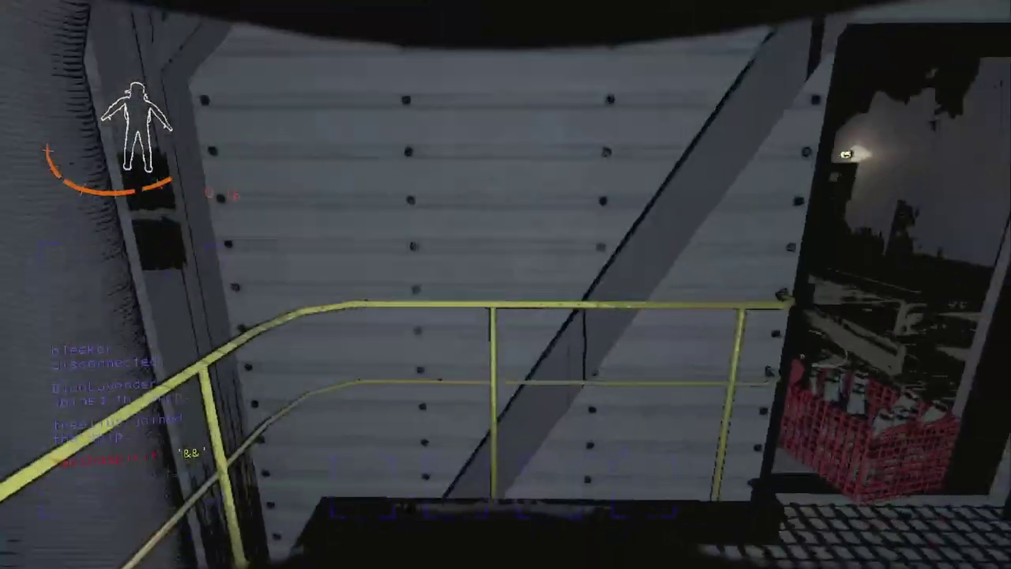
key(w)
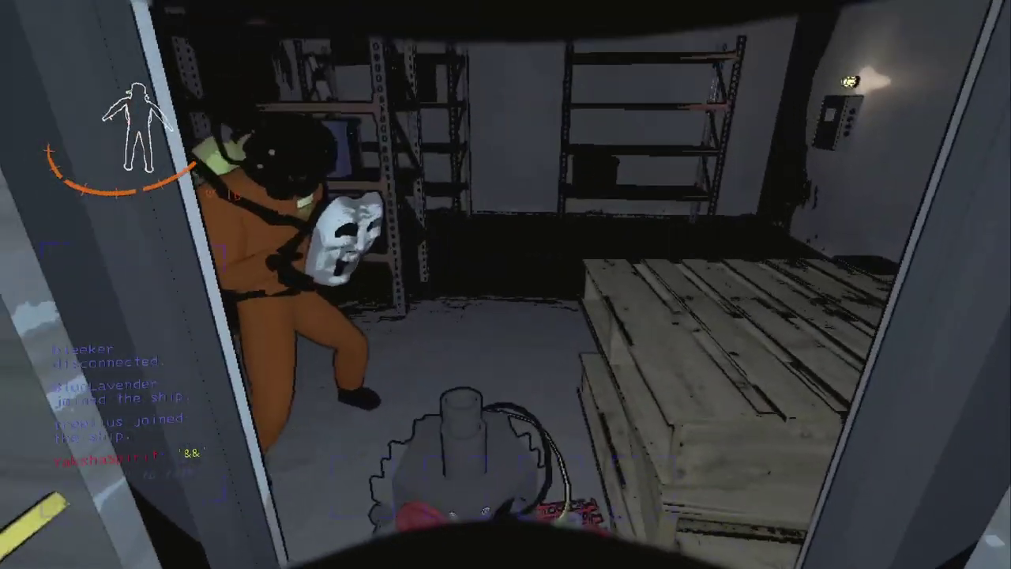
key(s)
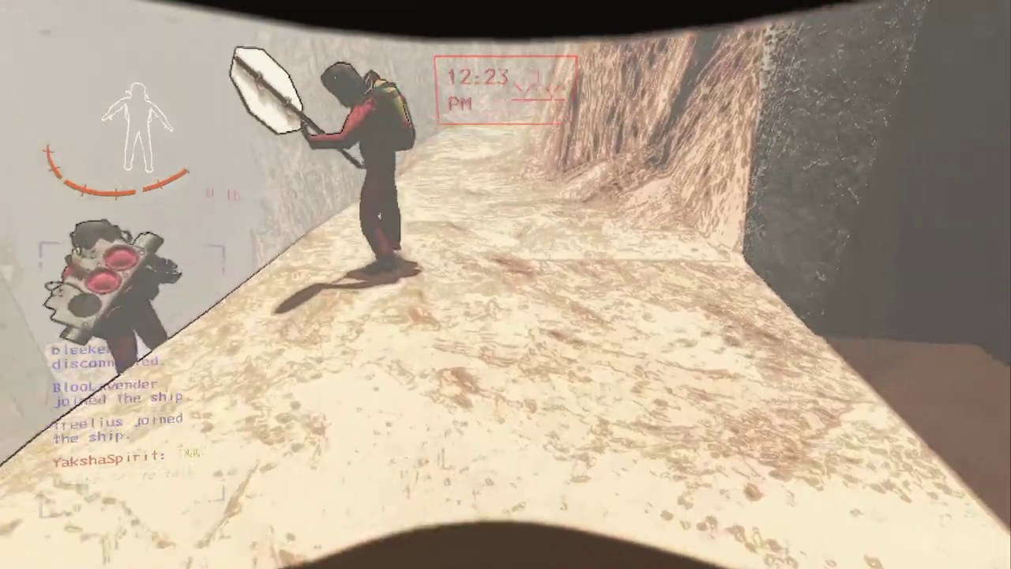
Step: Pick up the bottle crate, carry it toward the catwalk, and drop it
key(e)
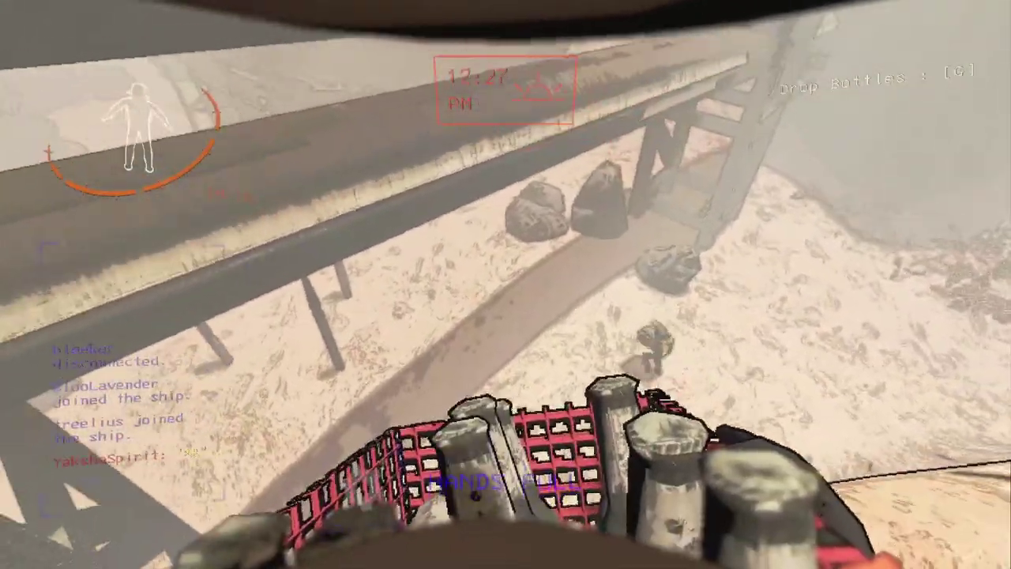
key(w)
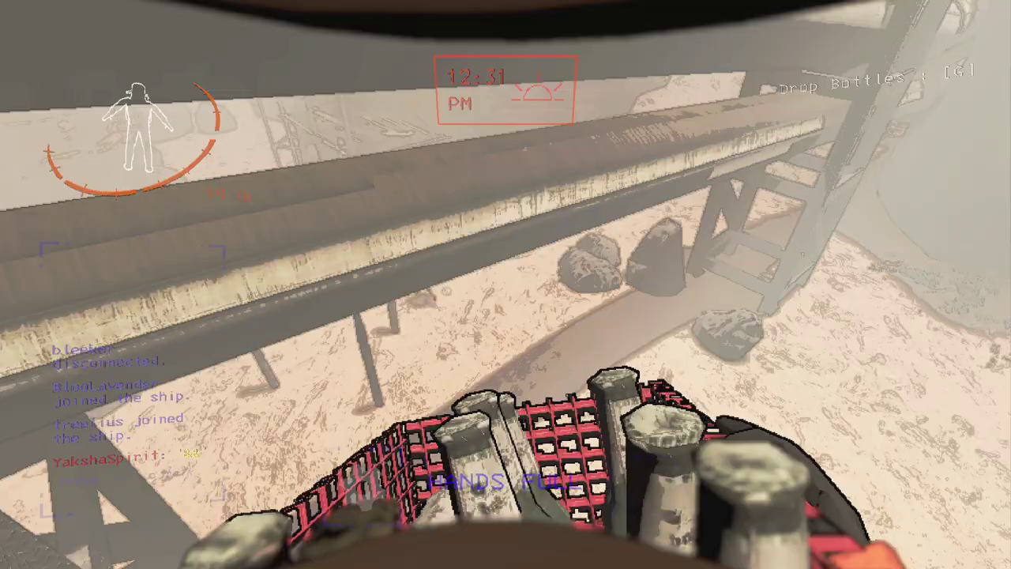
key(g)
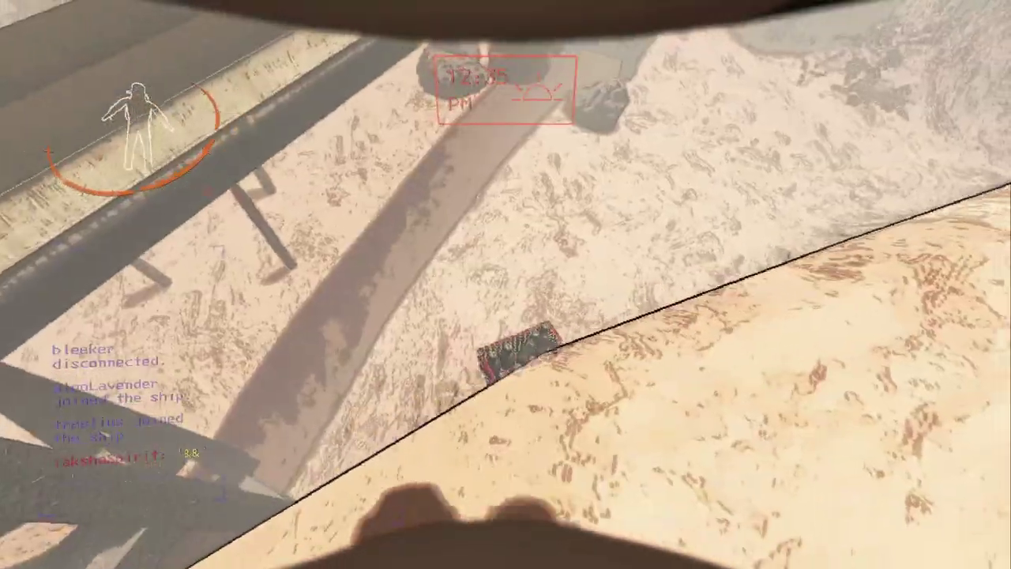
Step: Slide down the slope past the metal structure and cross the canyon toward the facility
key(w)
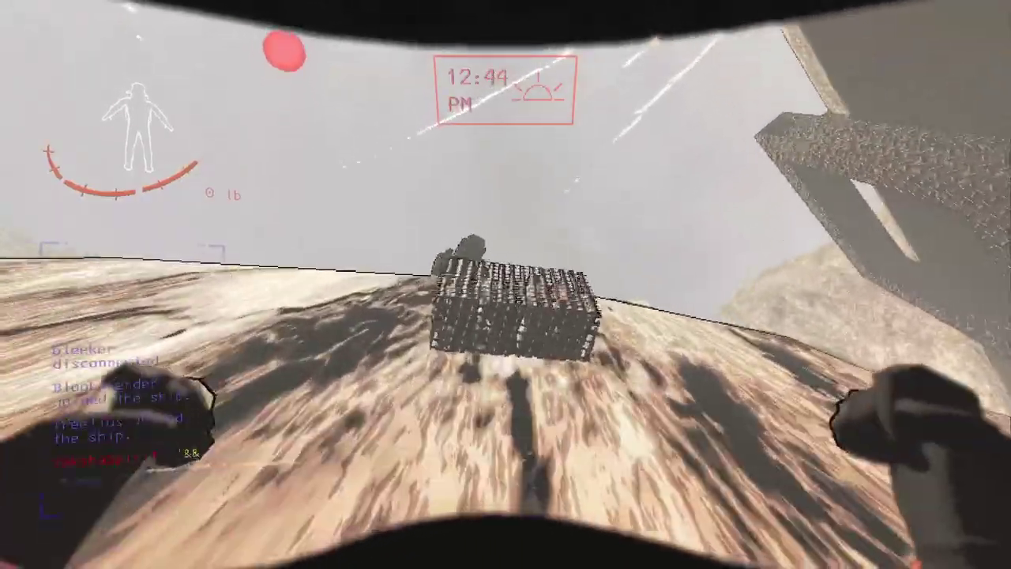
key(w)
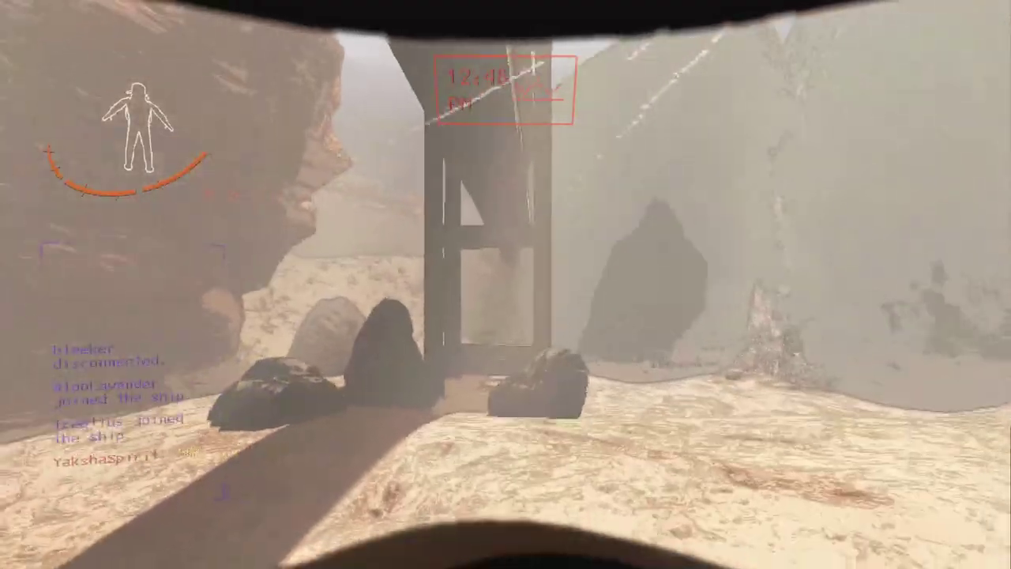
key(w)
key(w)
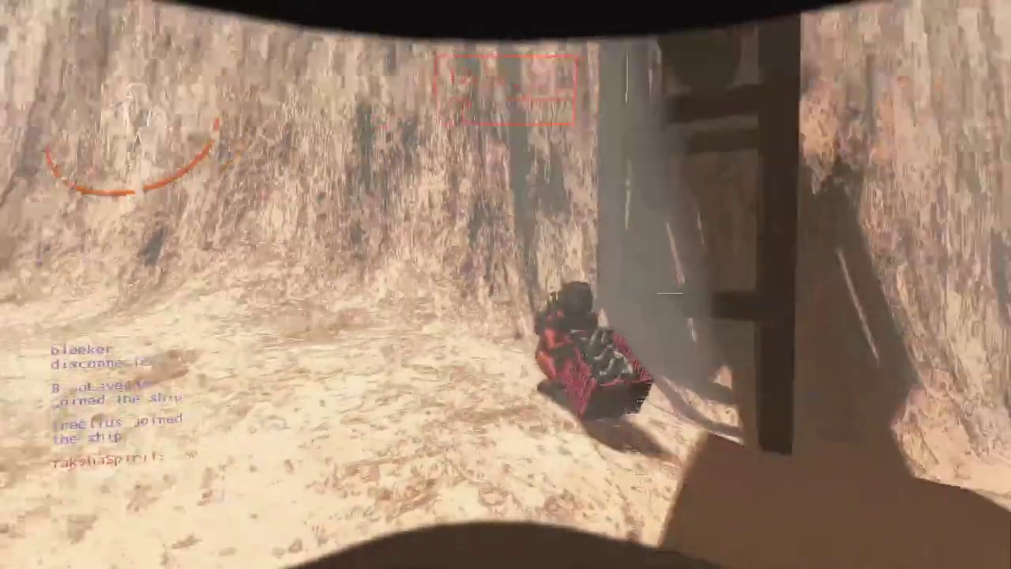
key(w)
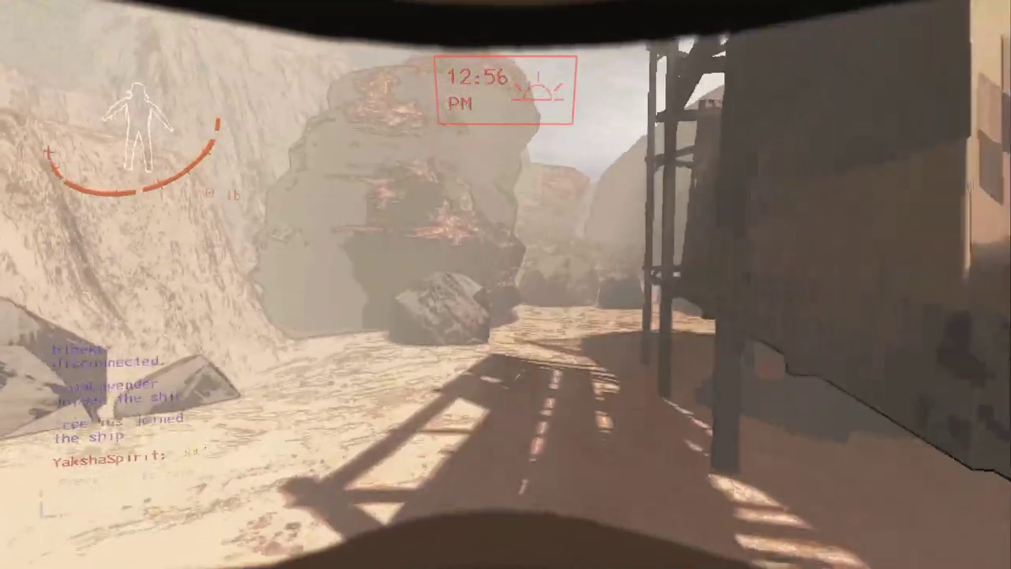
key(w)
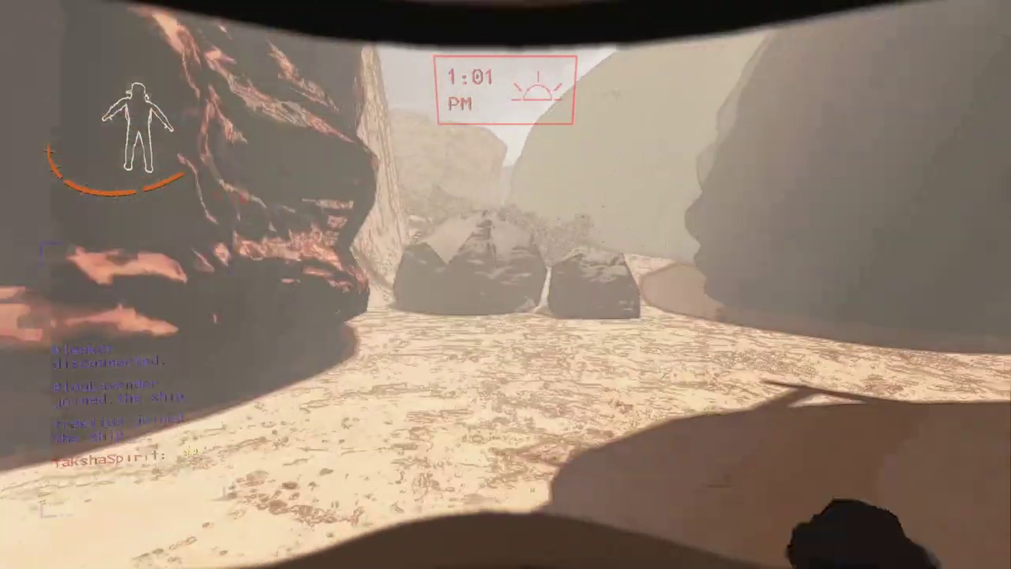
key(w)
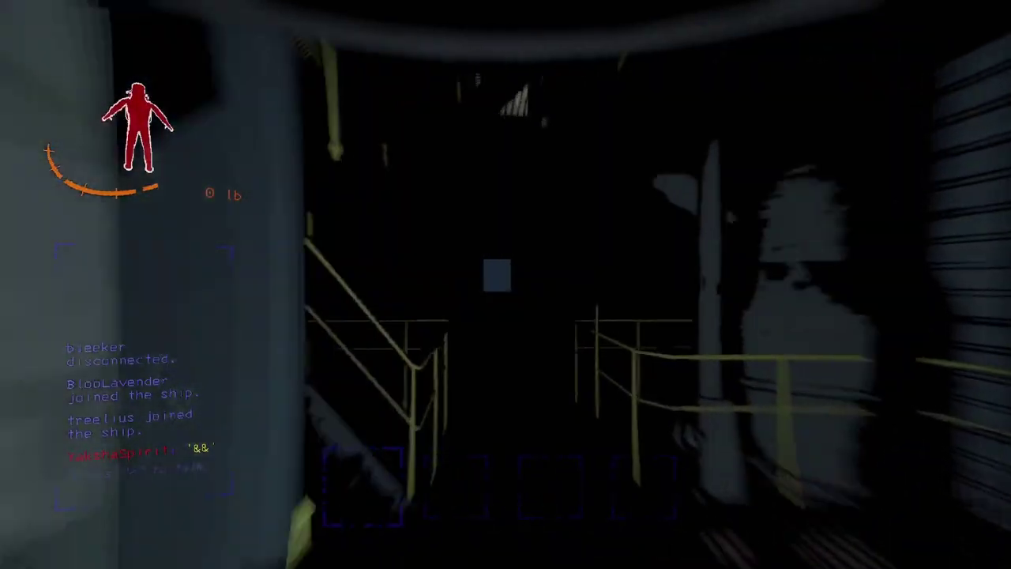
Step: Go through the stairwell door and run down the tunnel and dark corridor to the catwalk
key(e)
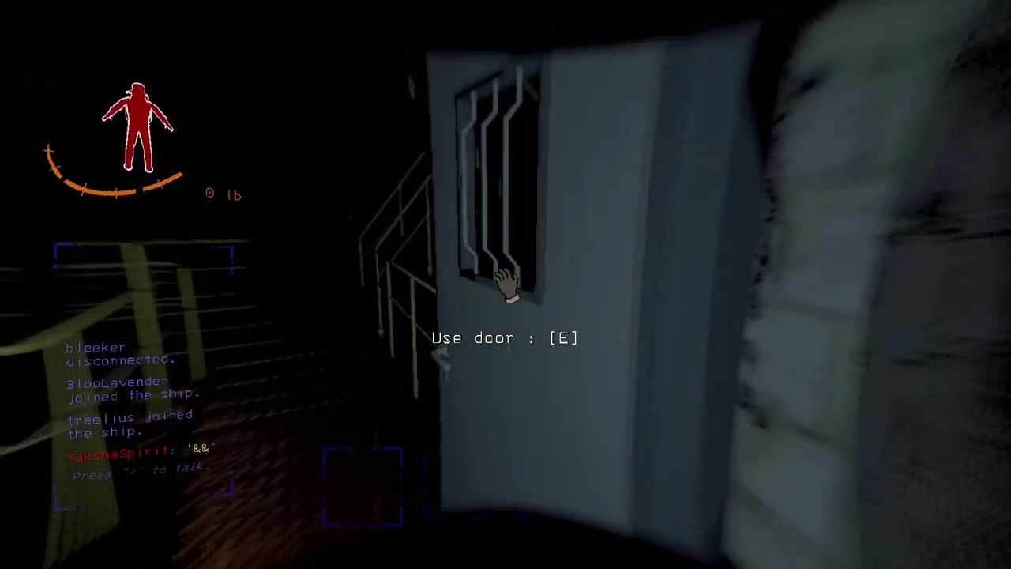
key(e)
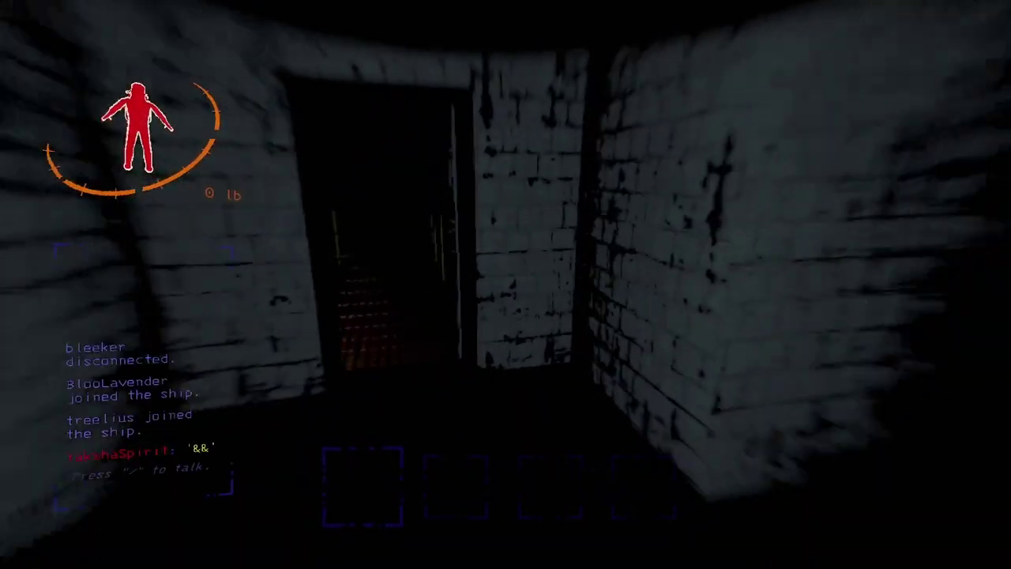
key(w)
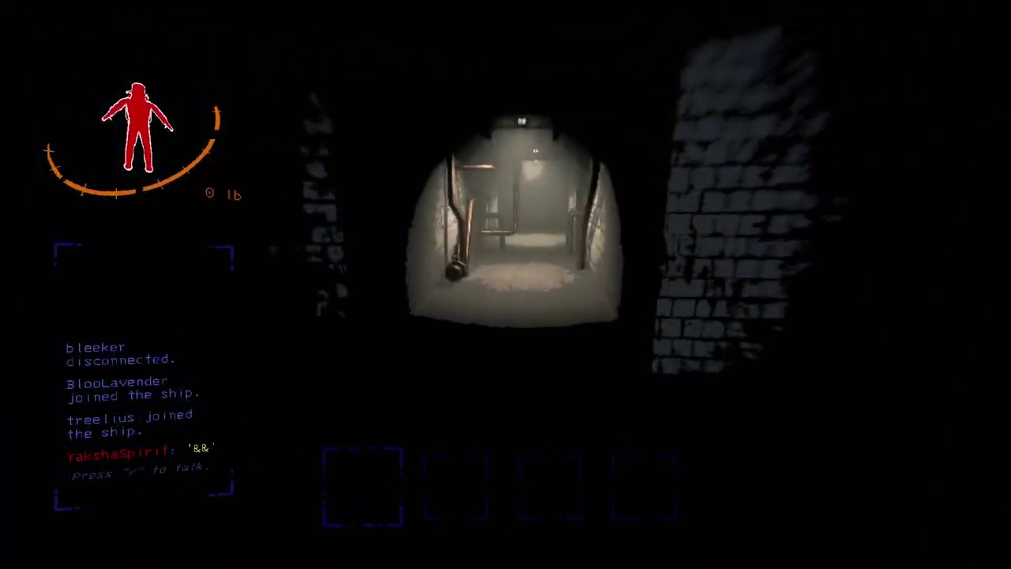
key(w)
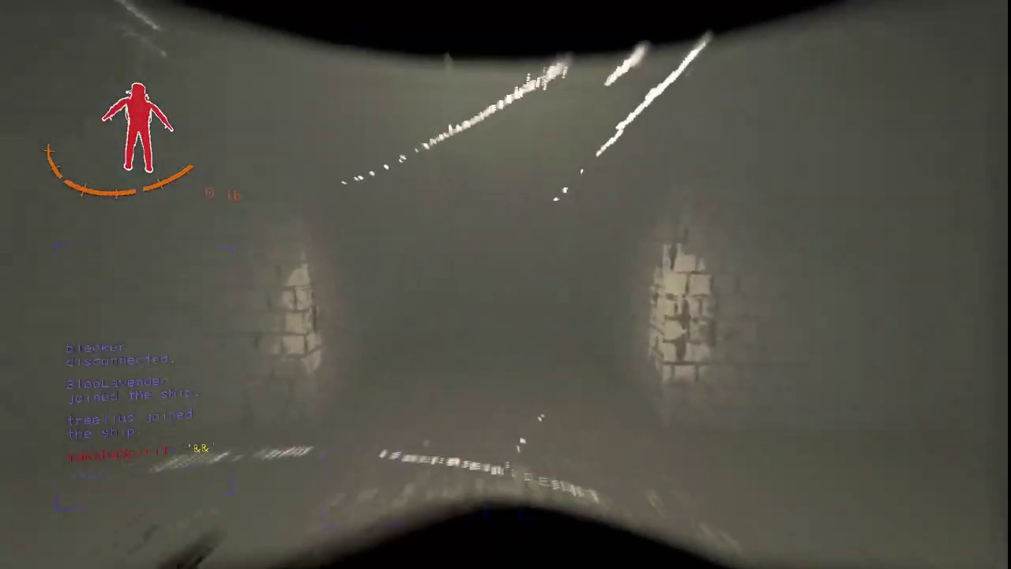
key(w)
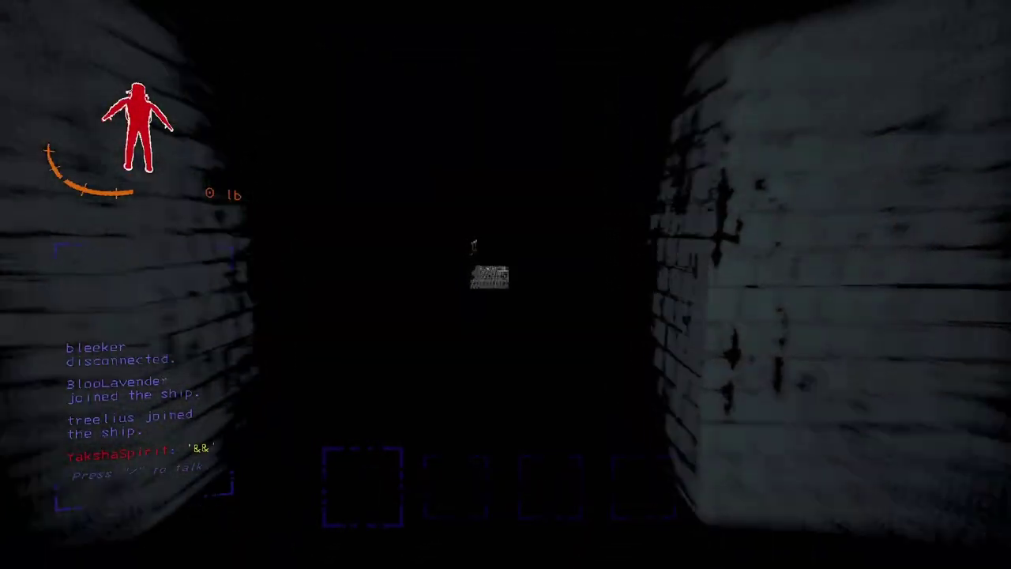
key(w)
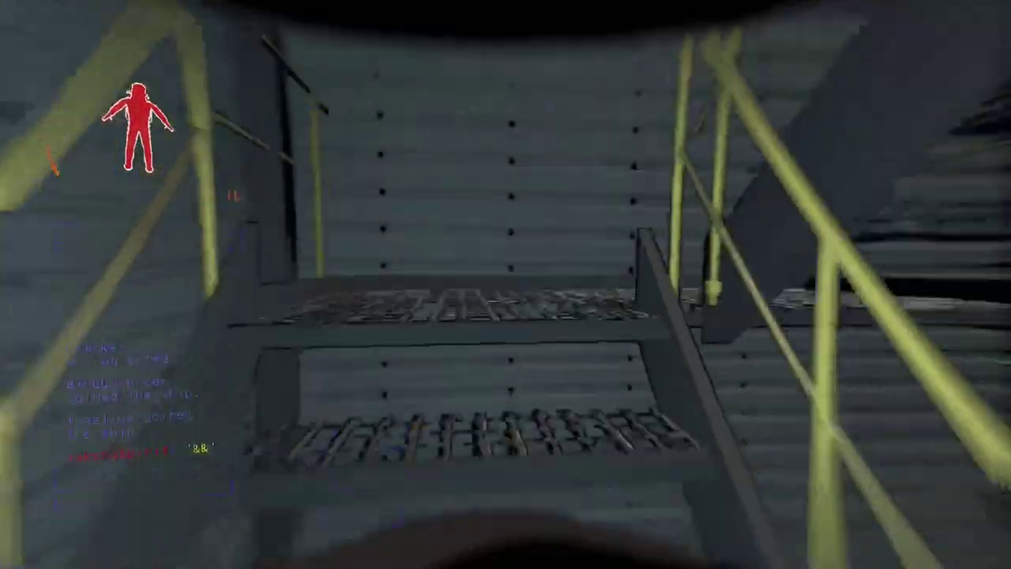
Step: Cross the catwalk and room, then head down the dark corridor toward the lit one
key(w)
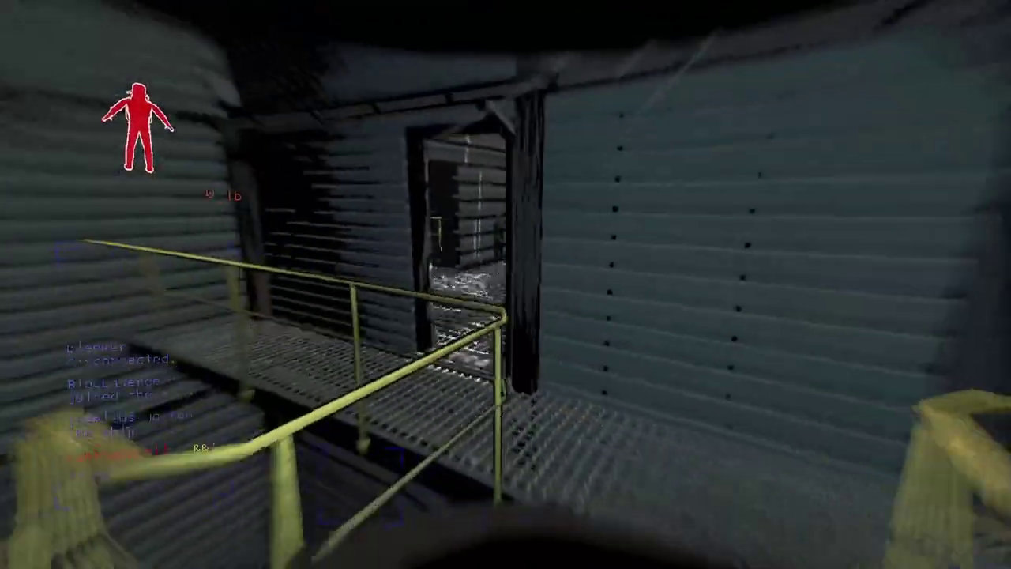
key(w)
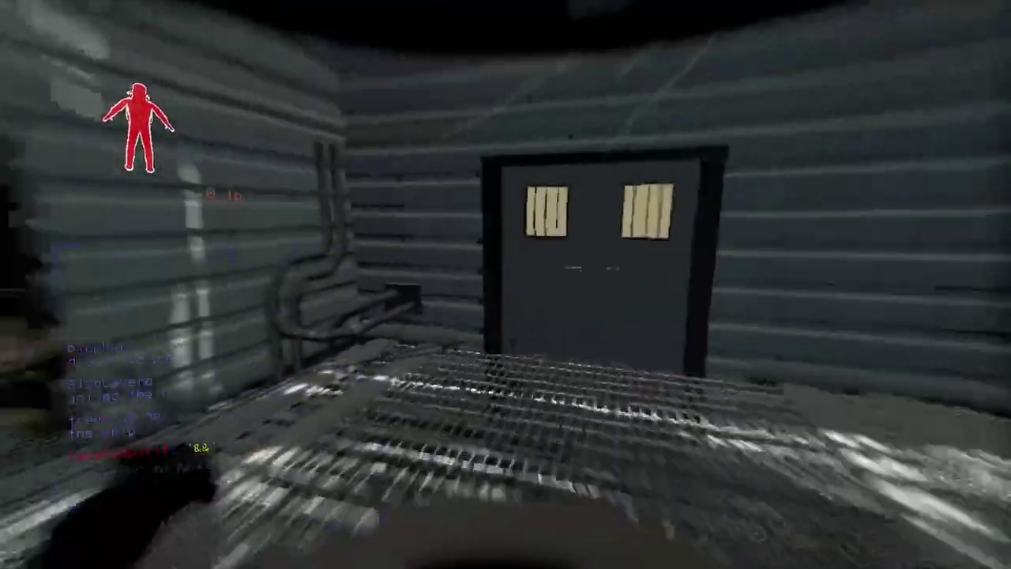
key(w)
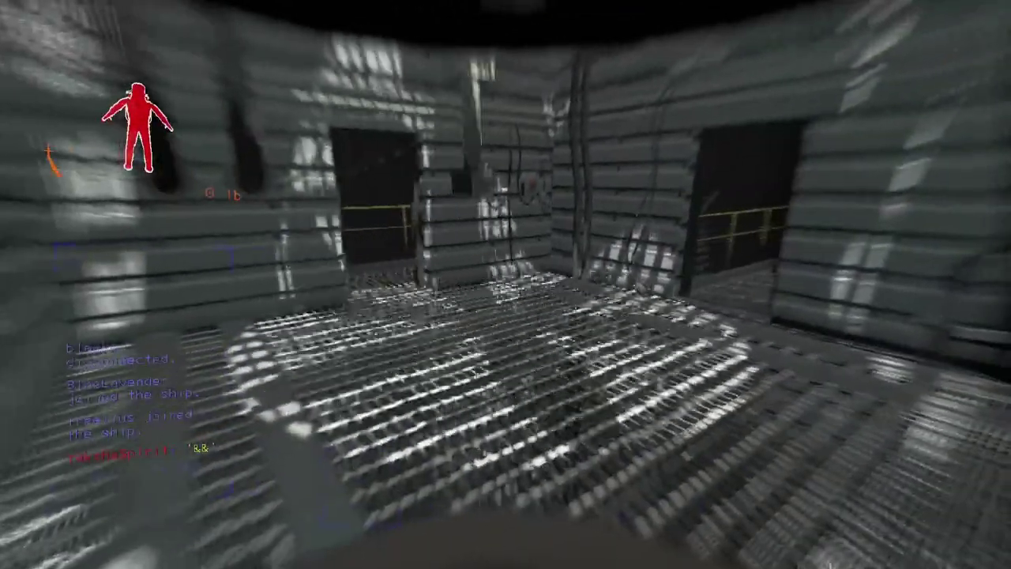
key(w)
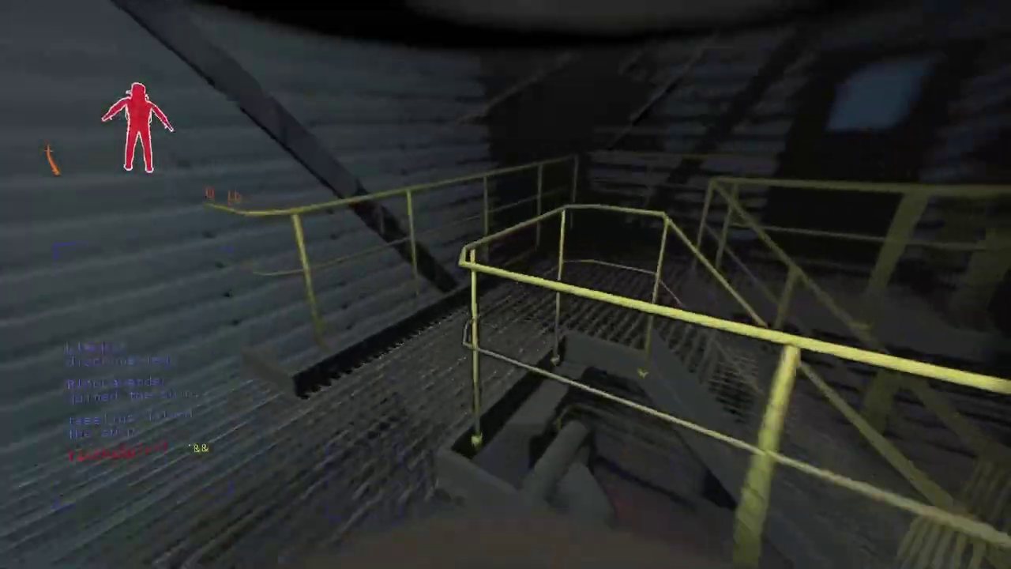
key(w)
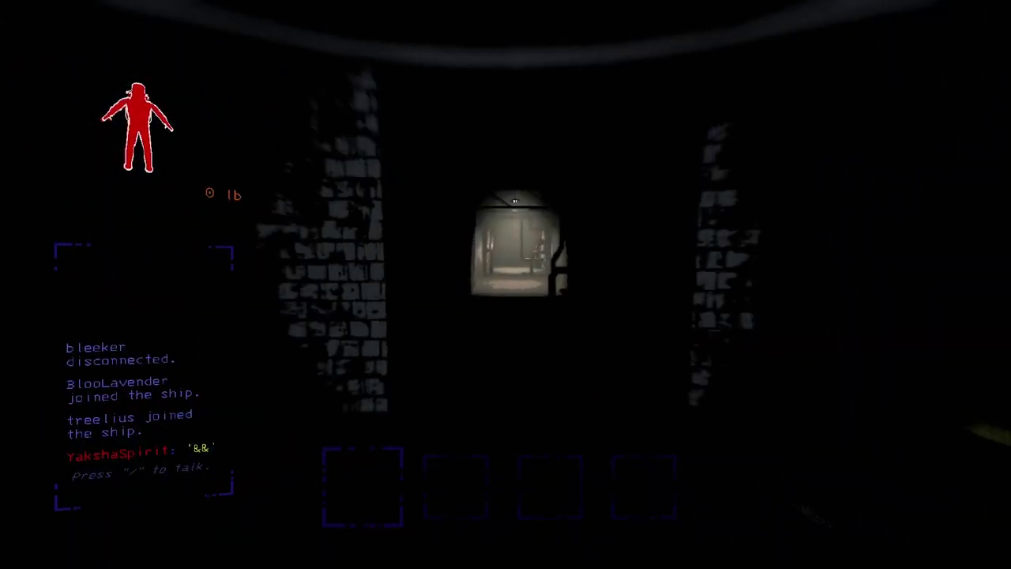
key(w)
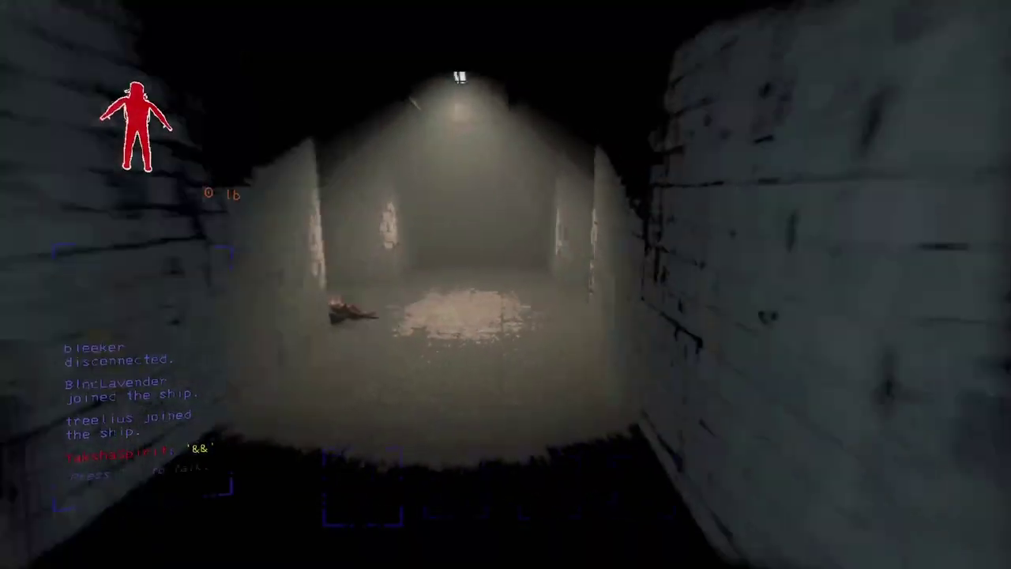
Step: Scan for scrap near the brick doorway and advance along the corridors toward the exit door
key(w)
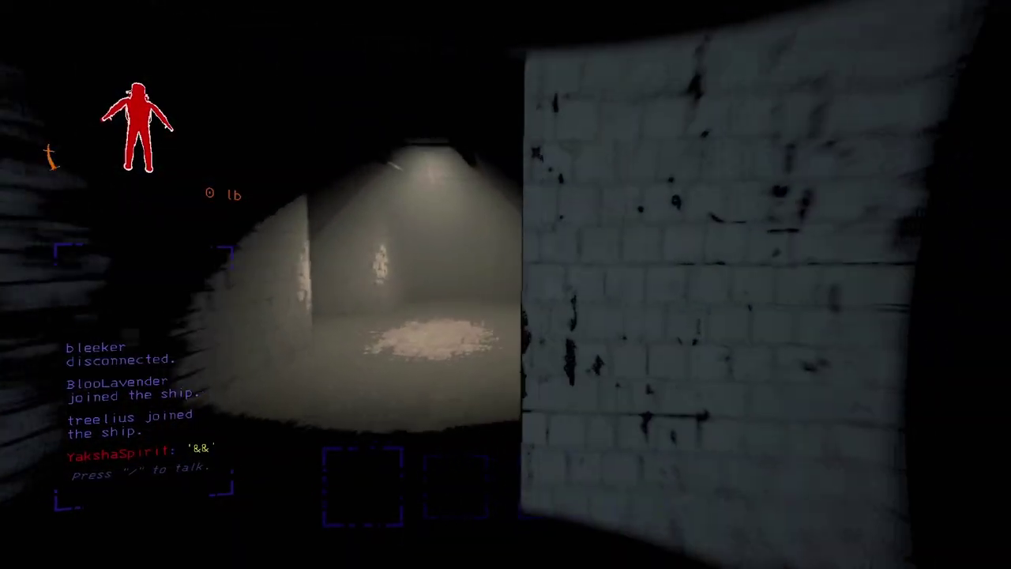
key(w)
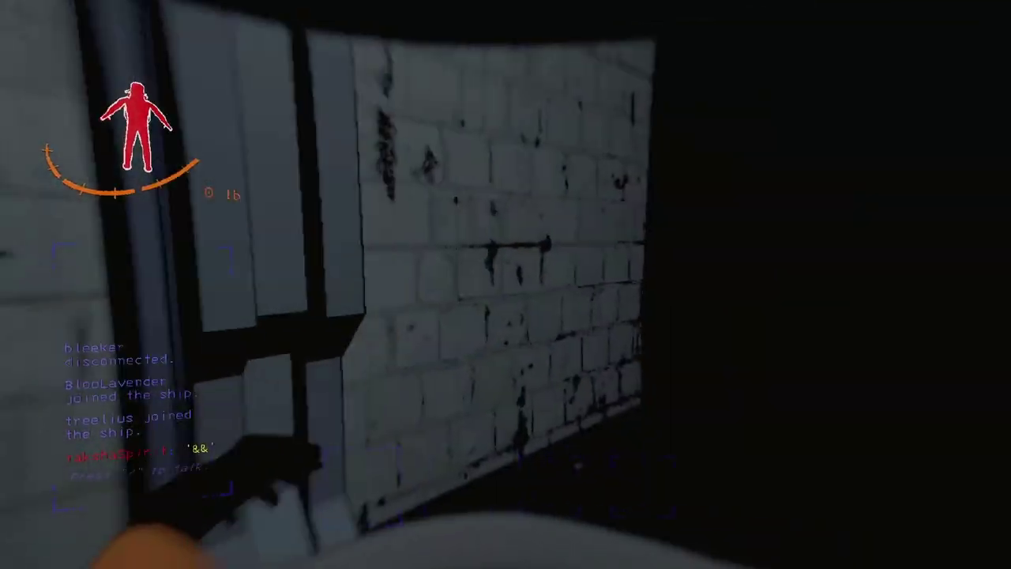
right_click(505, 284)
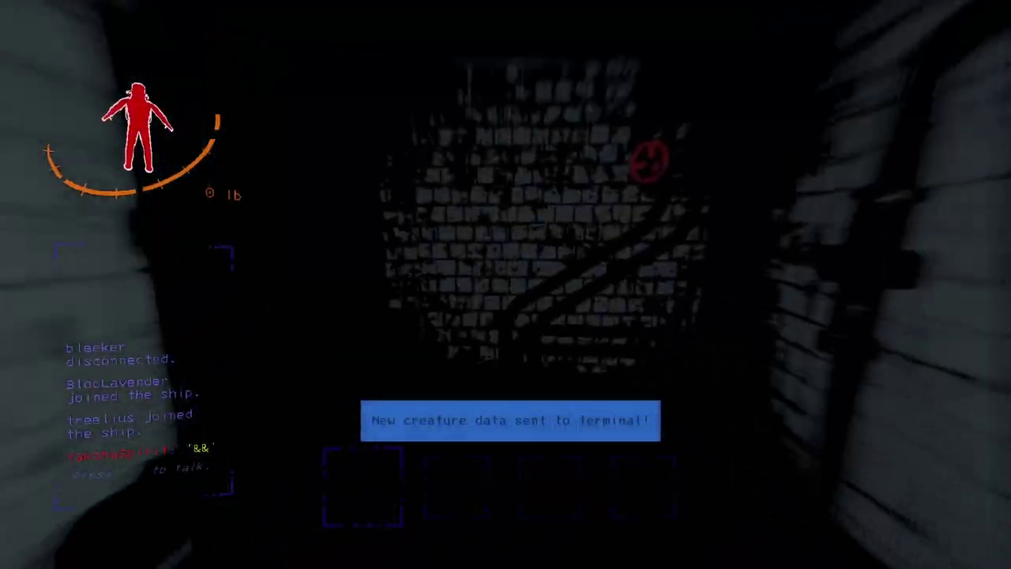
key(w)
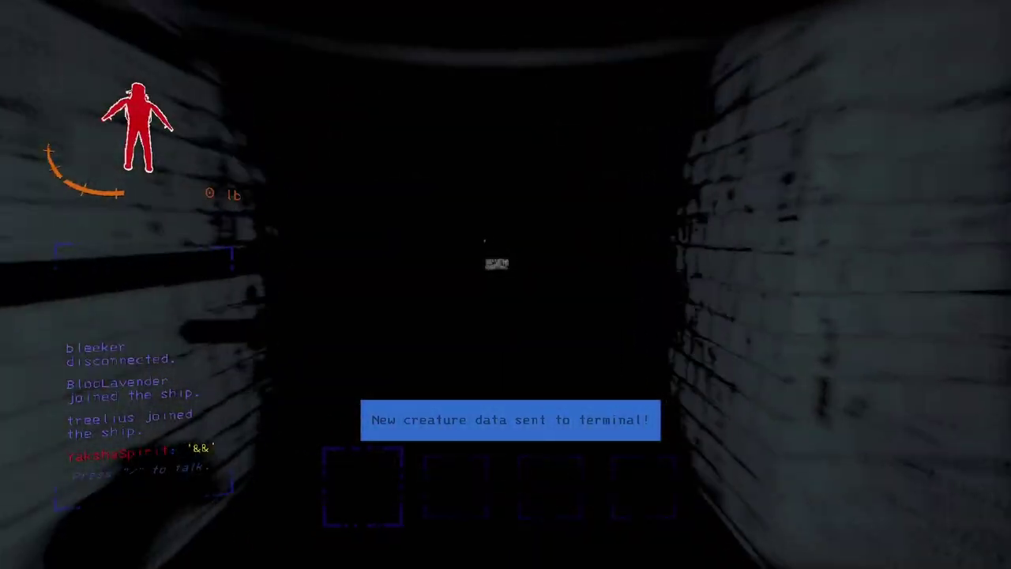
key(w)
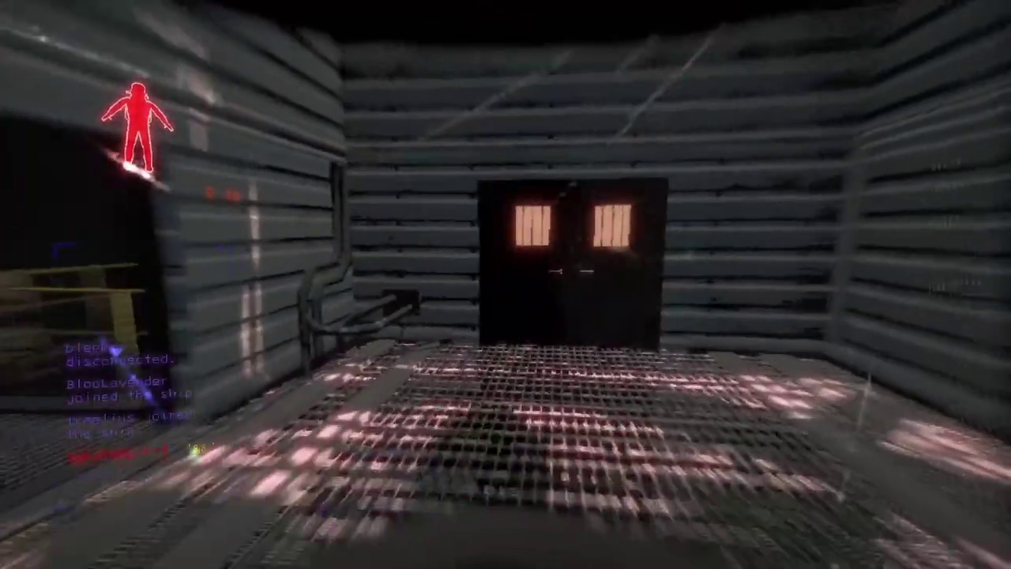
key(w)
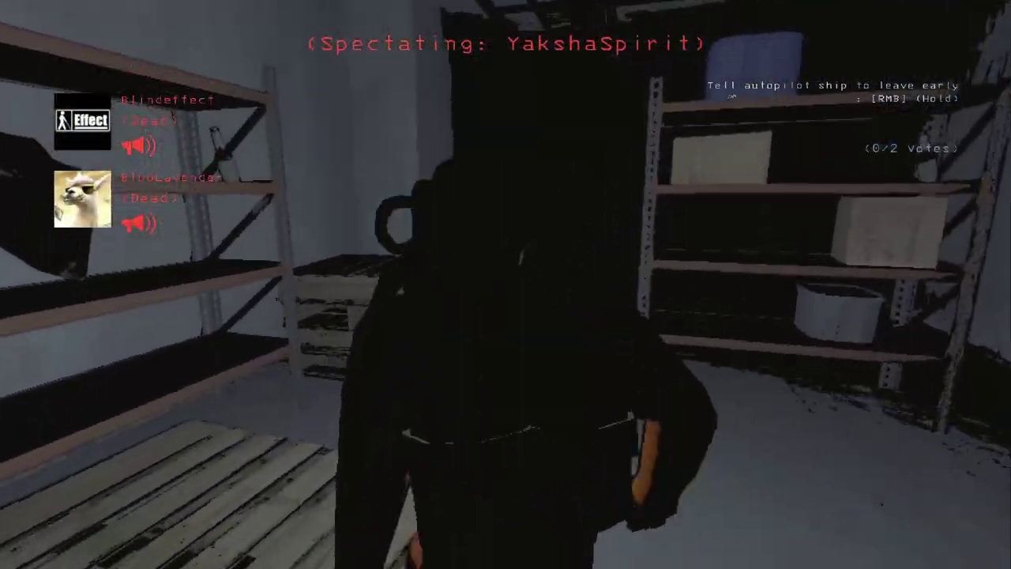
Step: Switch the spectator view to another crewmate and back until the round ends
click(506, 285)
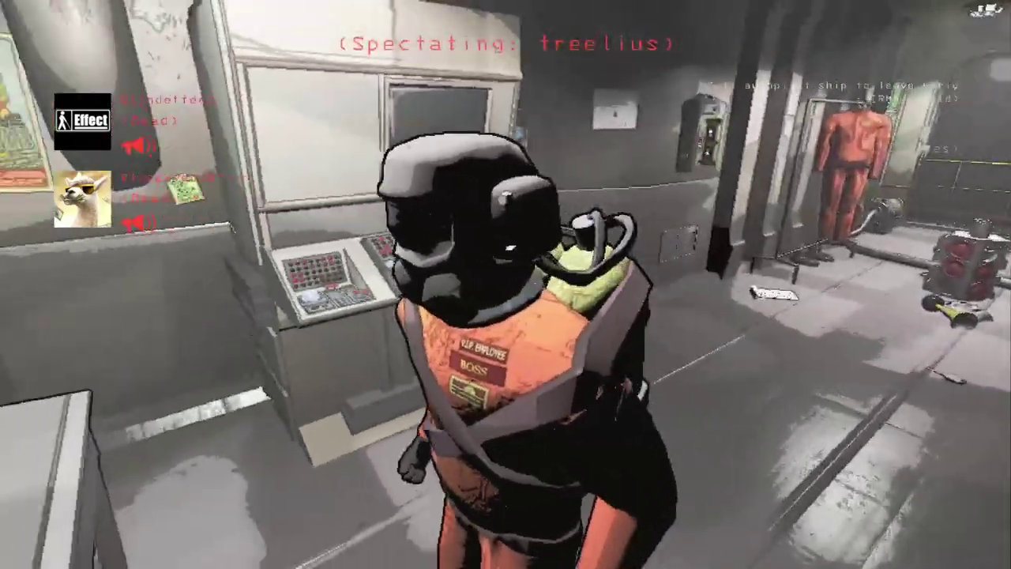
click(505, 285)
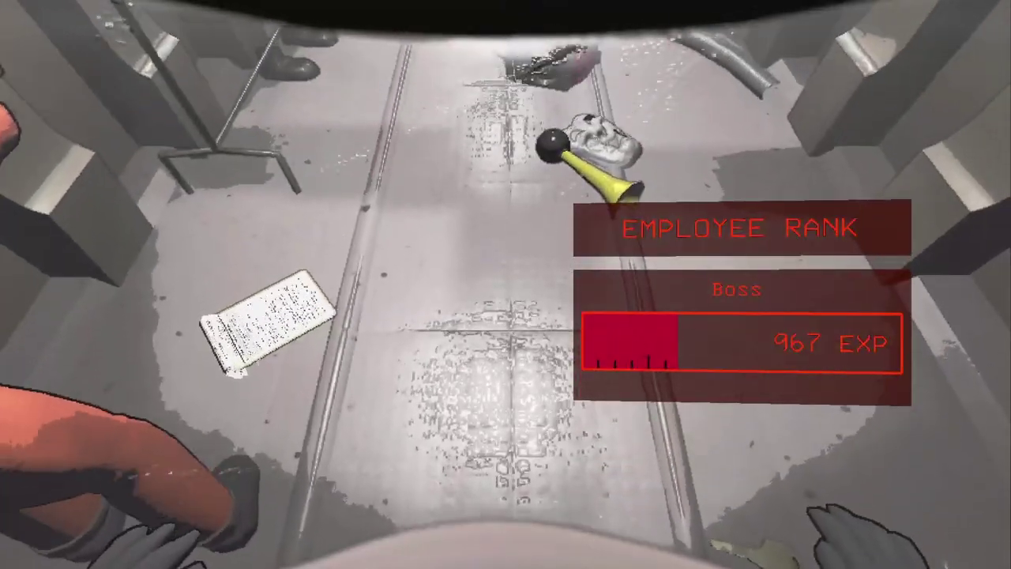
Step: Walk through the ship behind the crewmates, checking the crew list in the pause menu
key(w)
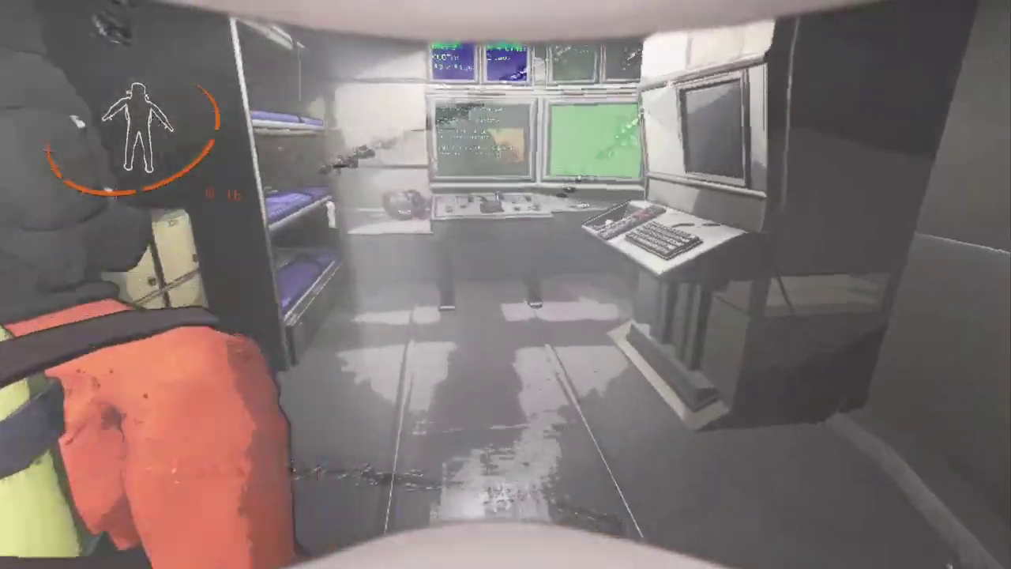
key(Escape)
key(Escape)
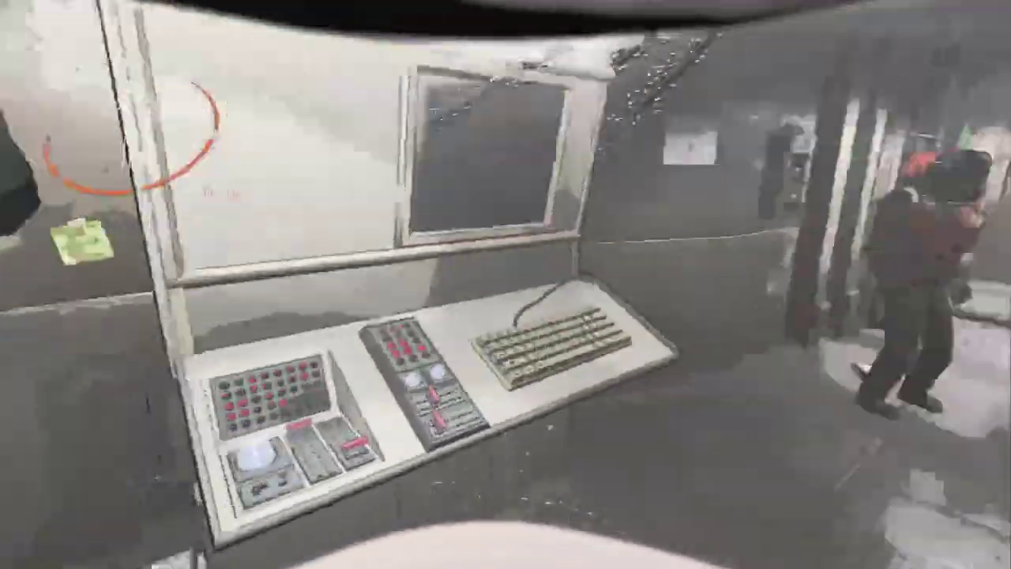
key(w)
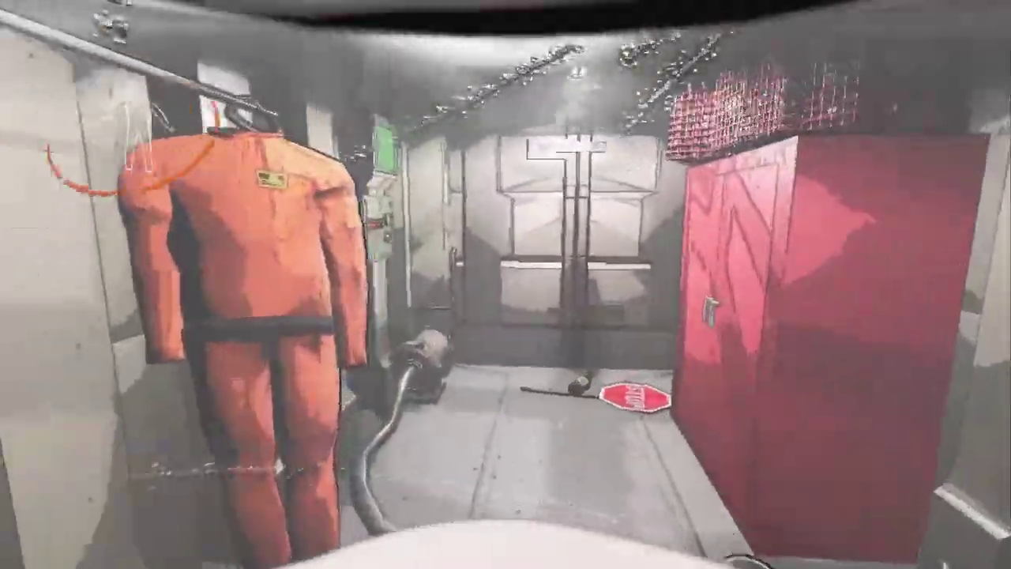
key(w)
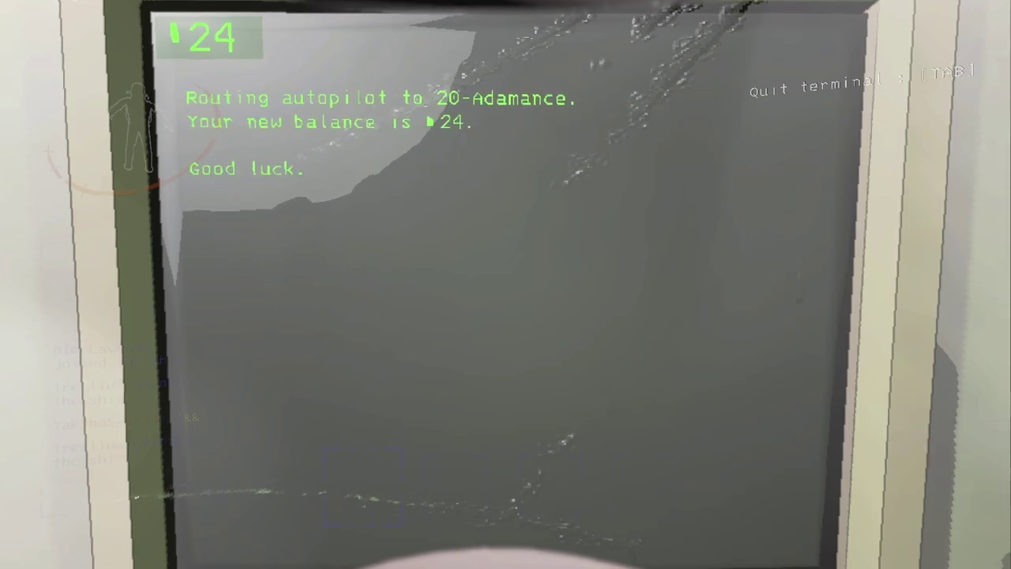
Step: Leave the terminal after routing to Adamance and step out of the ship onto the catwalk
key(Tab)
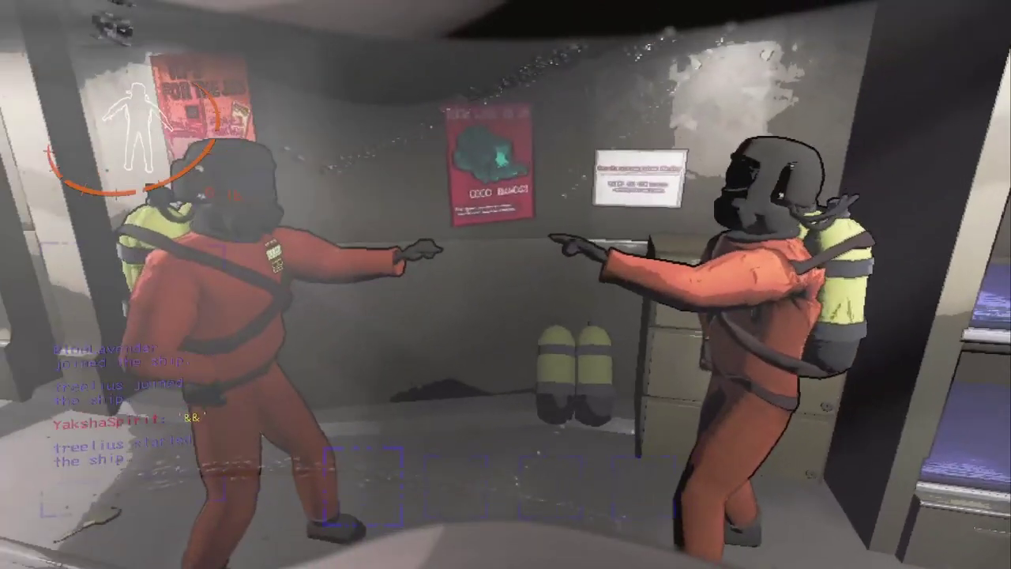
key(2)
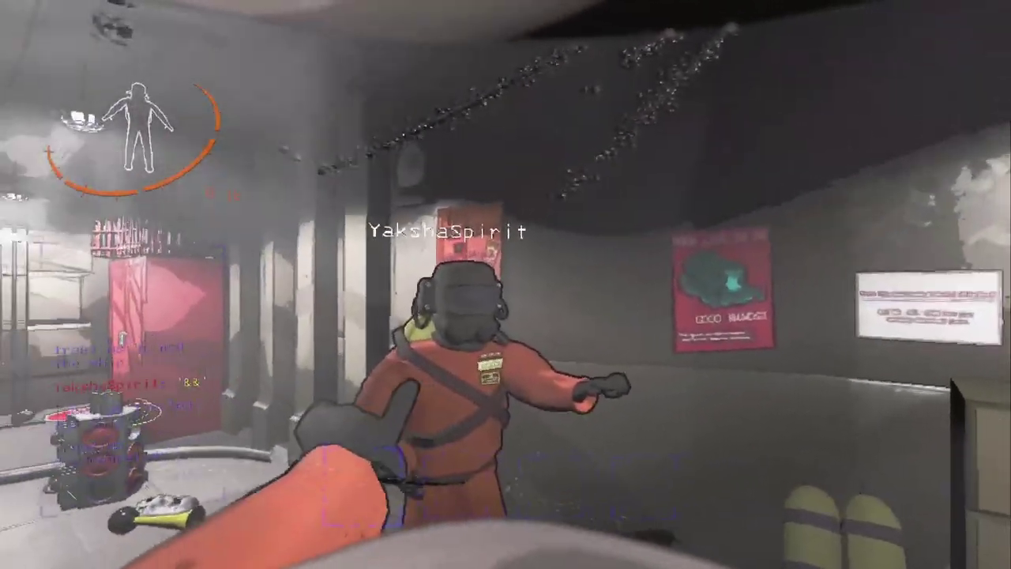
key(w)
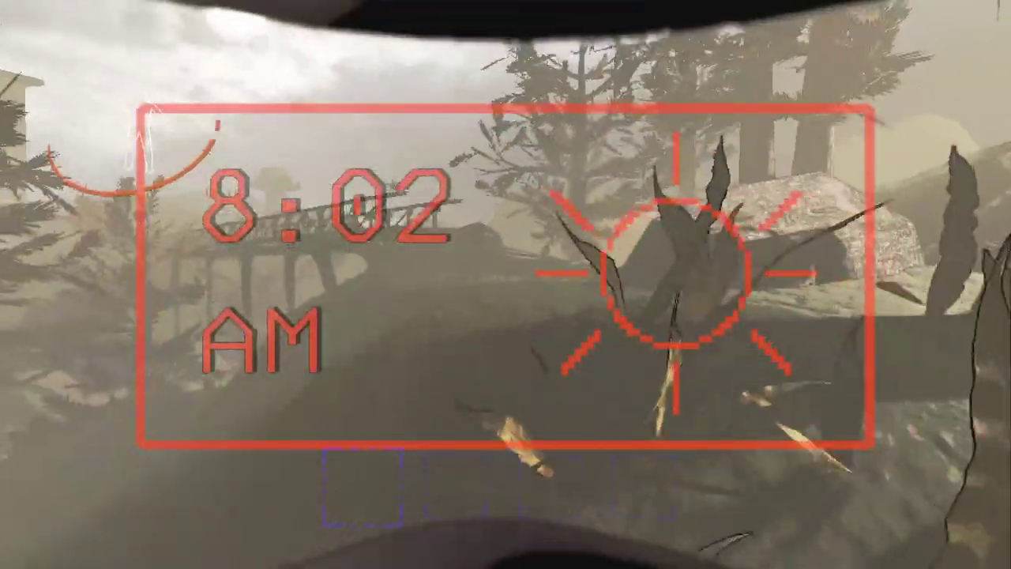
Step: Walk from the ship past the bushes toward the Adamance bridge
key(w)
key(w)
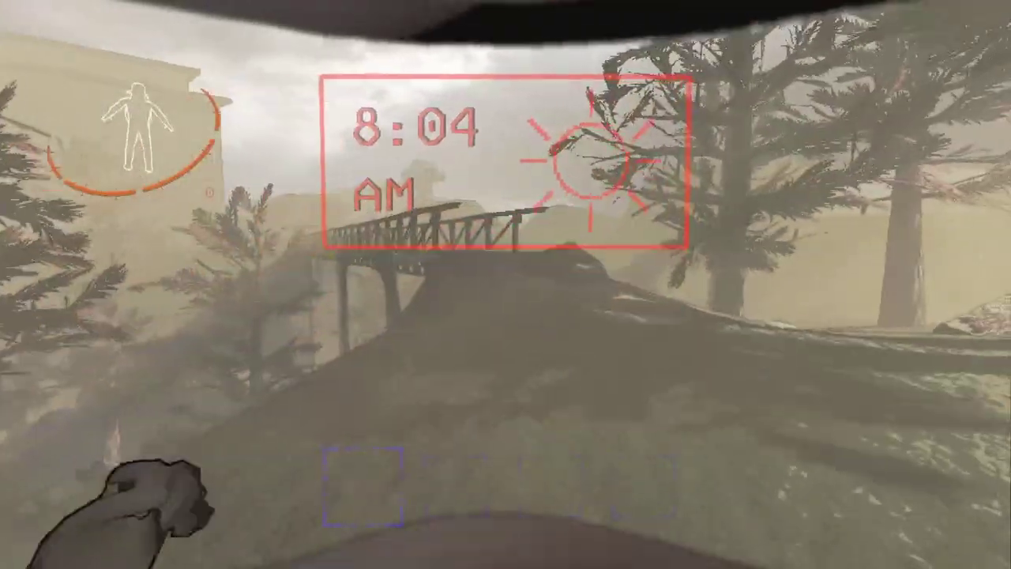
key(w)
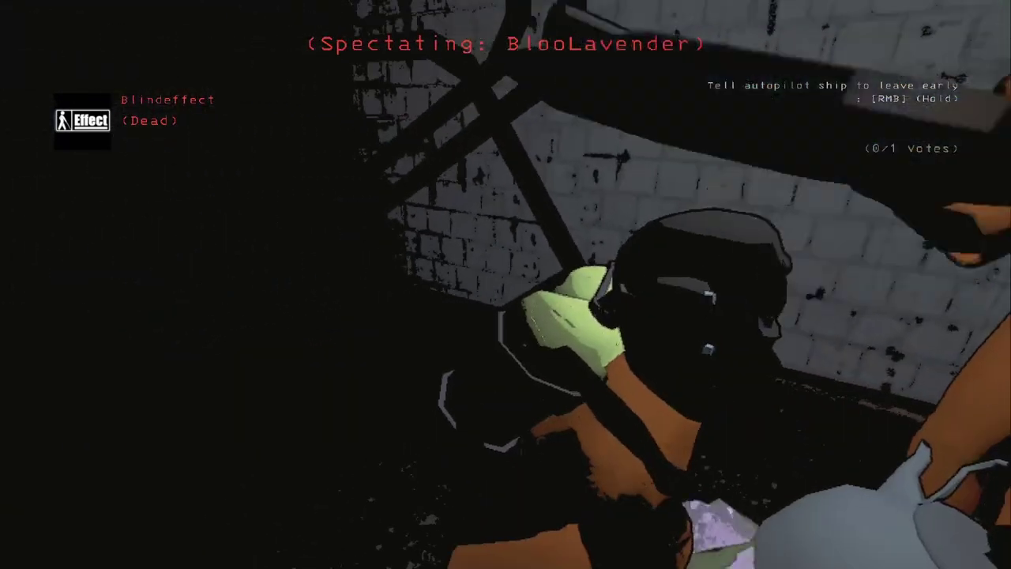
Step: Switch the spectator camera to another crewmate and then back
click(505, 284)
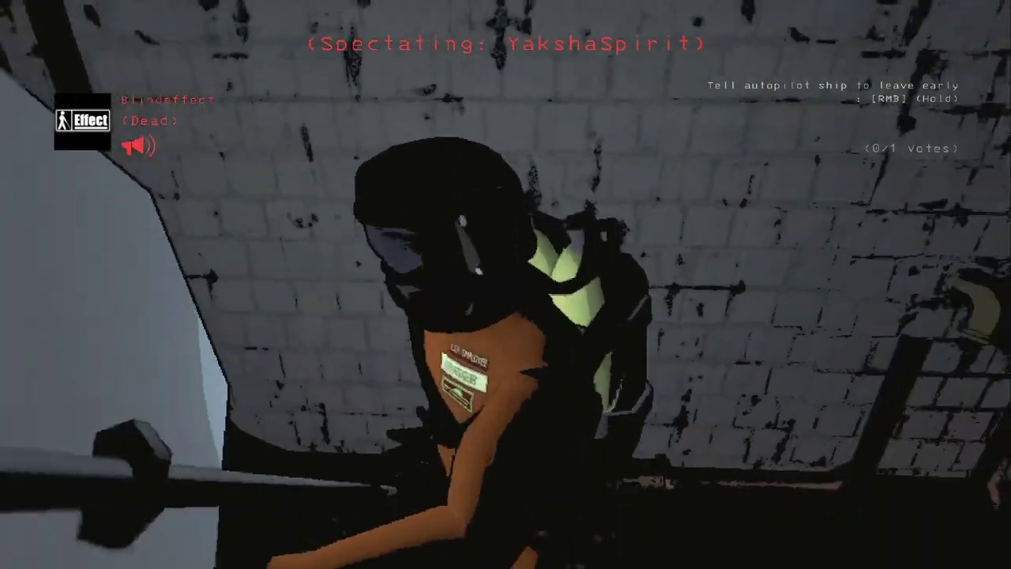
click(505, 285)
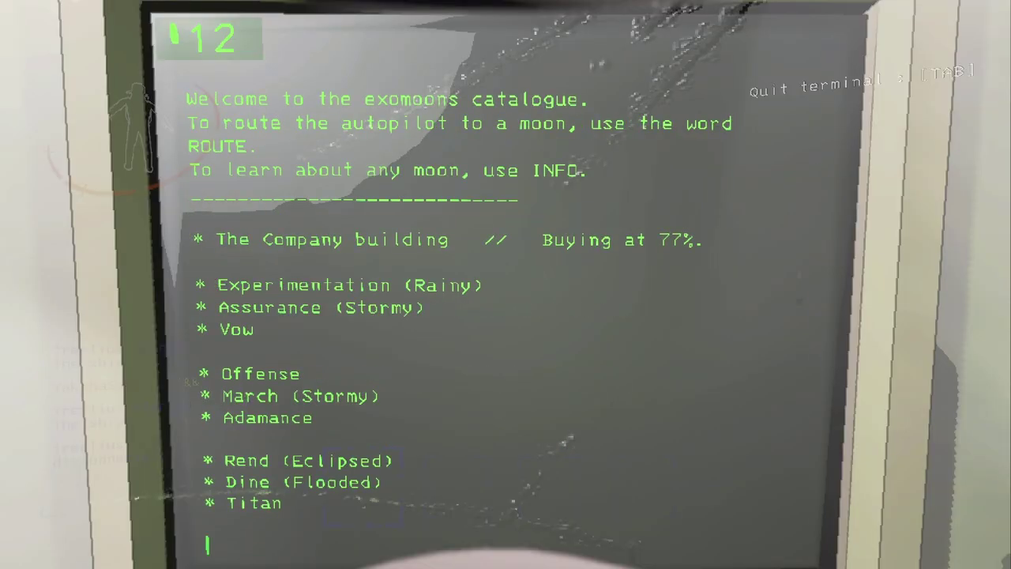
Step: Close the moons list and pull the lever to land on 20 Adamance again
key(Tab)
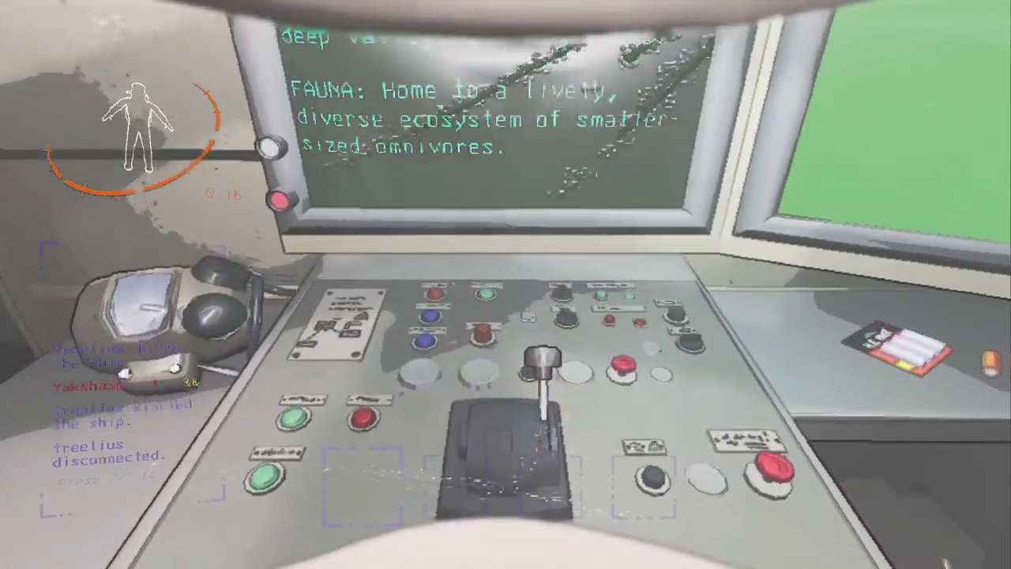
key(e)
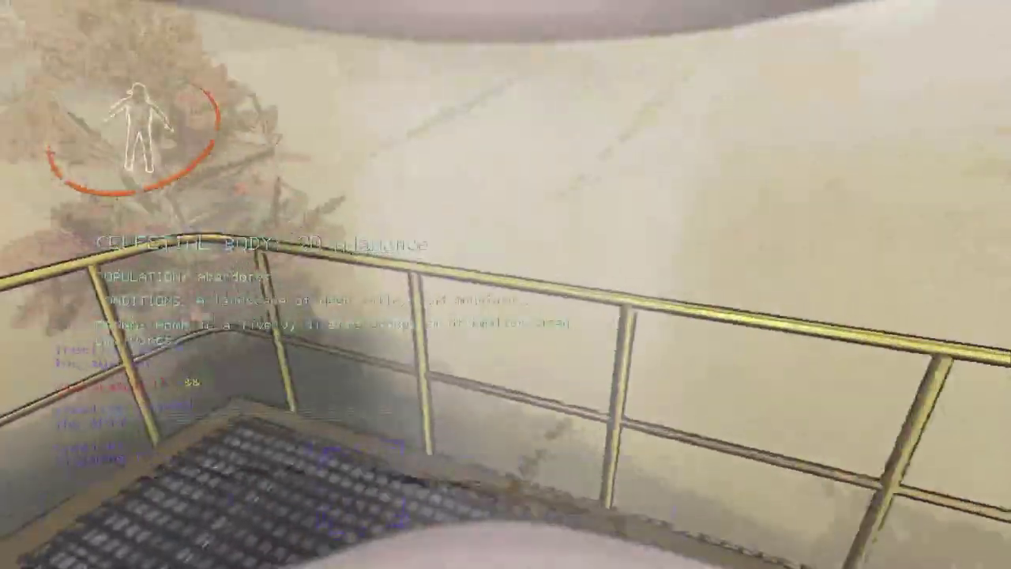
Step: Step out onto the foggy catwalk and pick up the hairbrush scrap
key(w)
key(w)
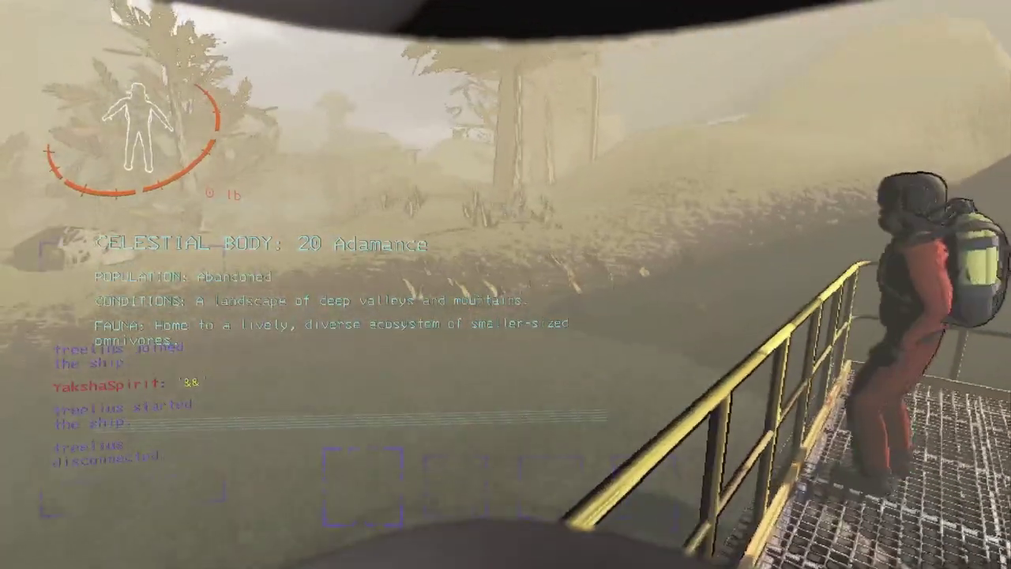
key(w)
key(w)
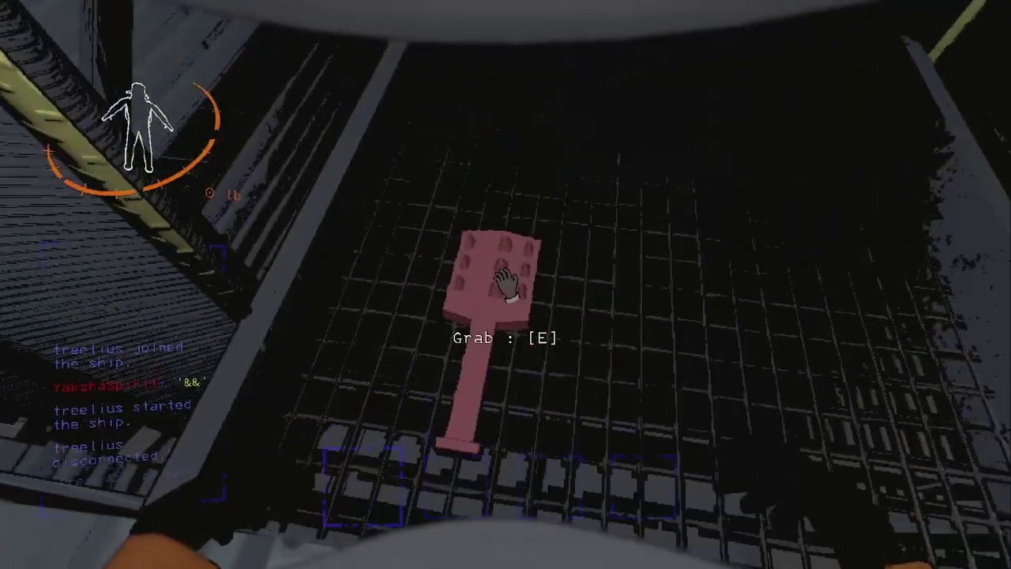
key(e)
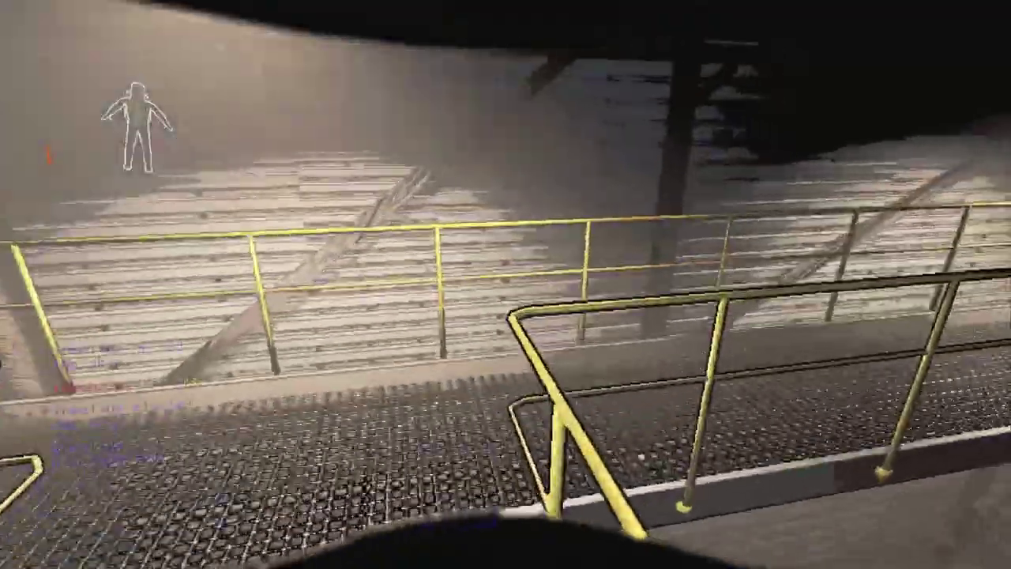
Step: Cross the lit catwalk, drop down the grey chute and climb the stairs to the grated room
key(w)
key(w)
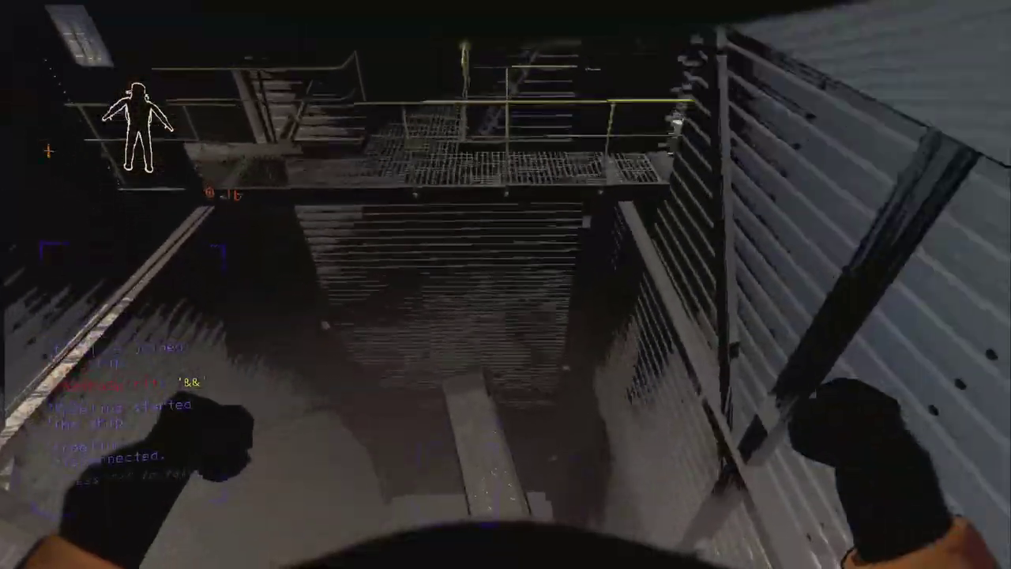
key(w)
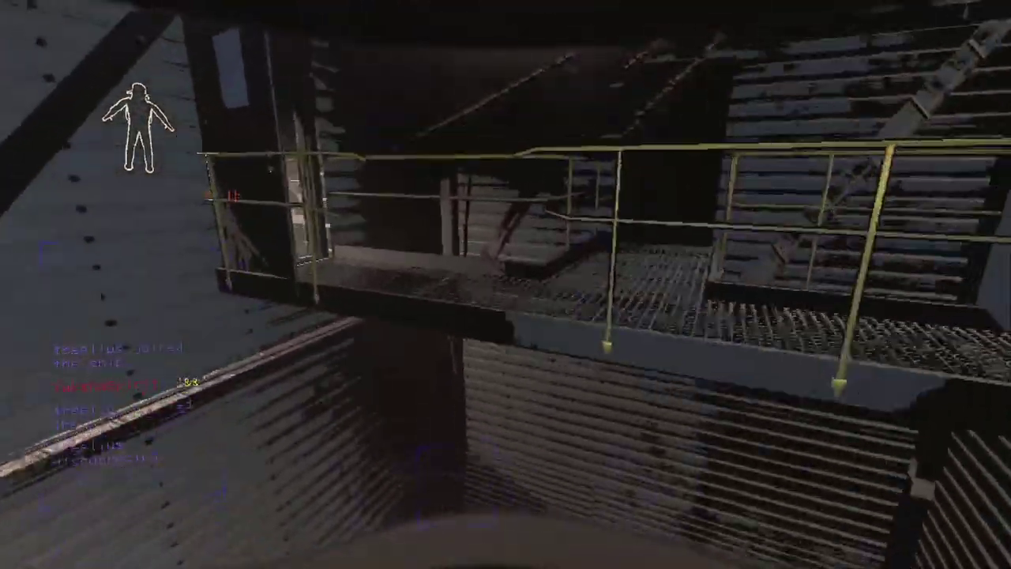
key(w)
key(w)
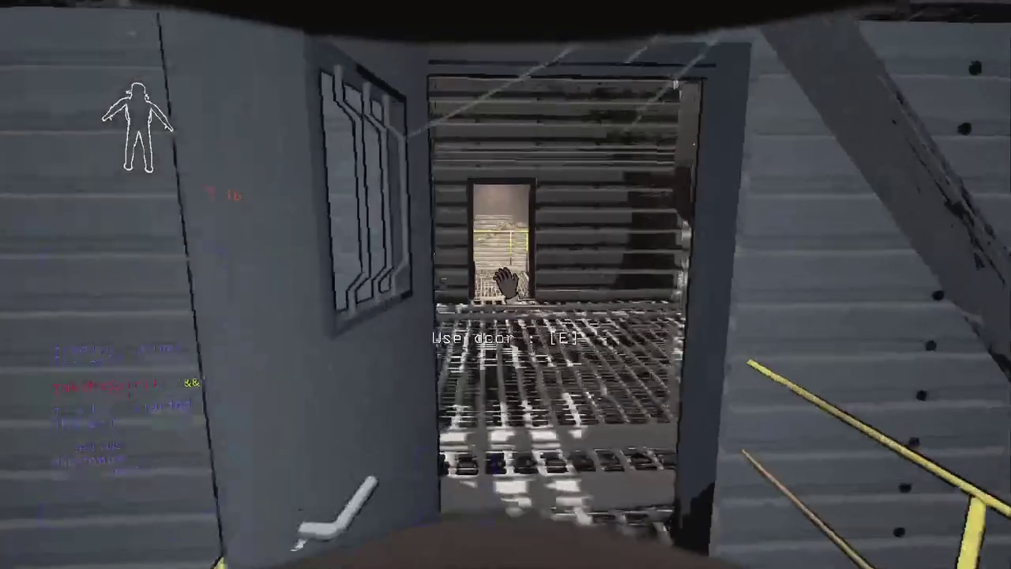
key(w)
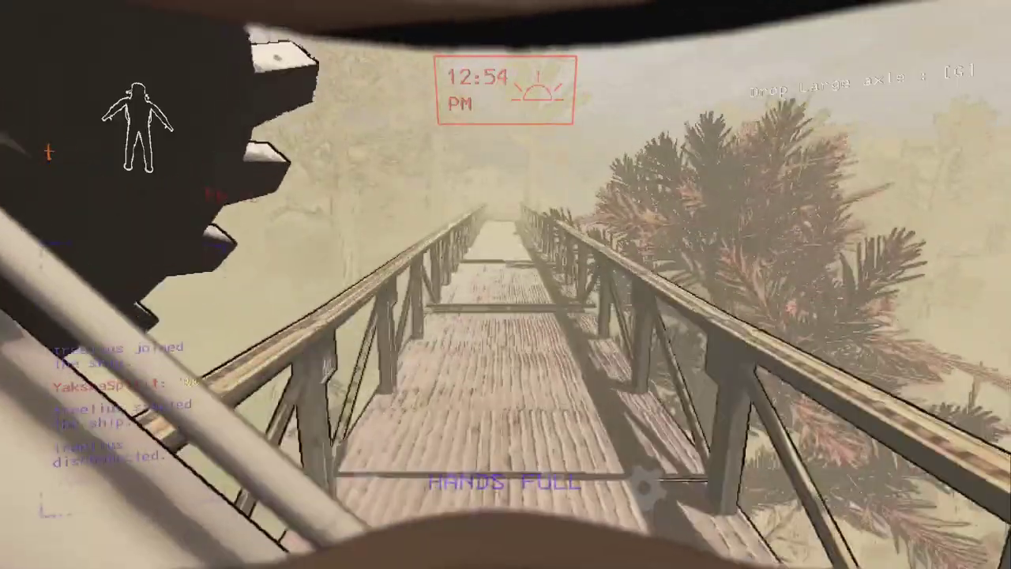
Step: Cross the bridge and the forest back into the ship, heading toward the monitors
key(w)
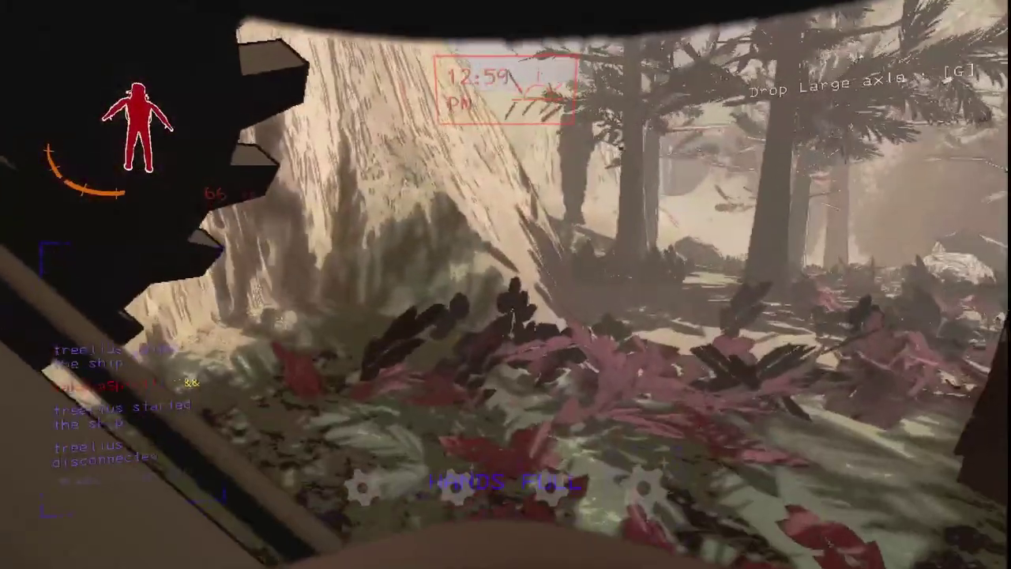
key(w)
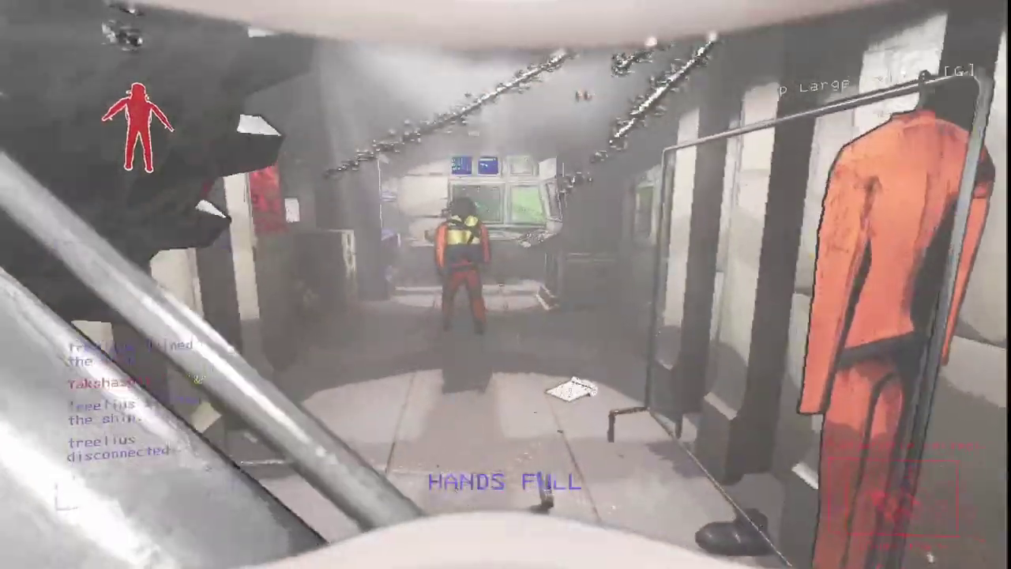
key(g)
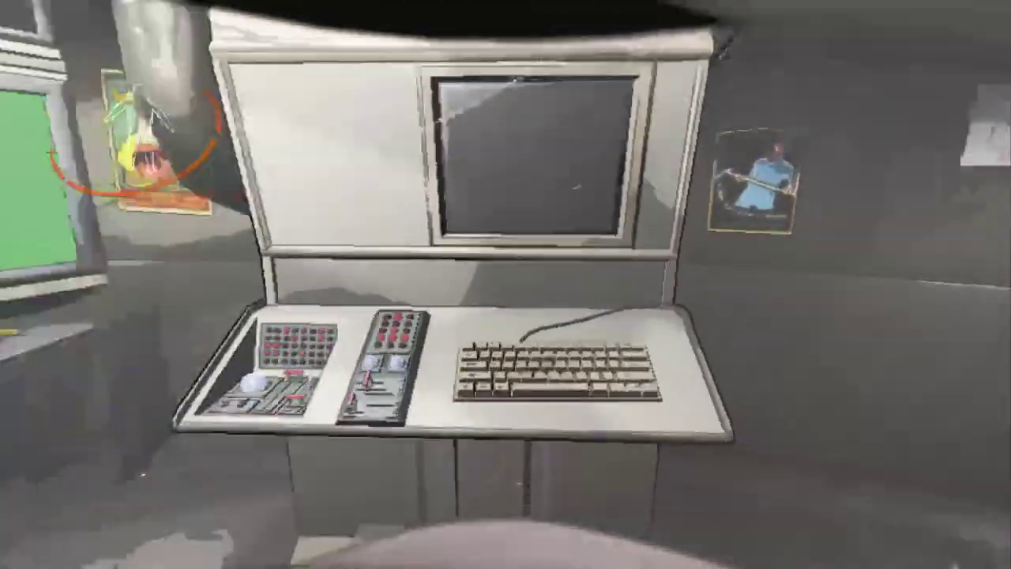
Step: Route the ship to the Company building on 71 Gordion from the terminal
key(e)
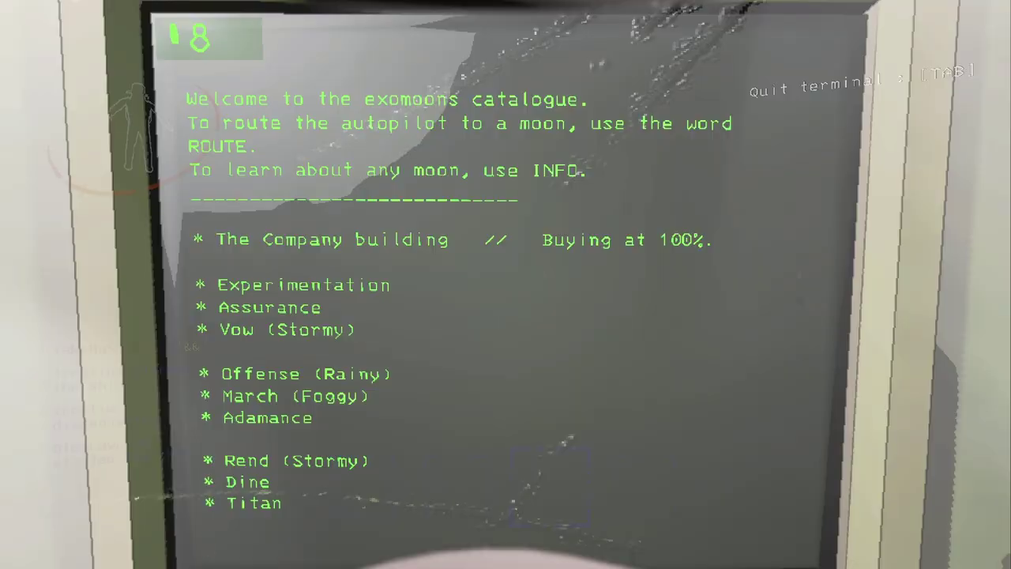
key(Tab)
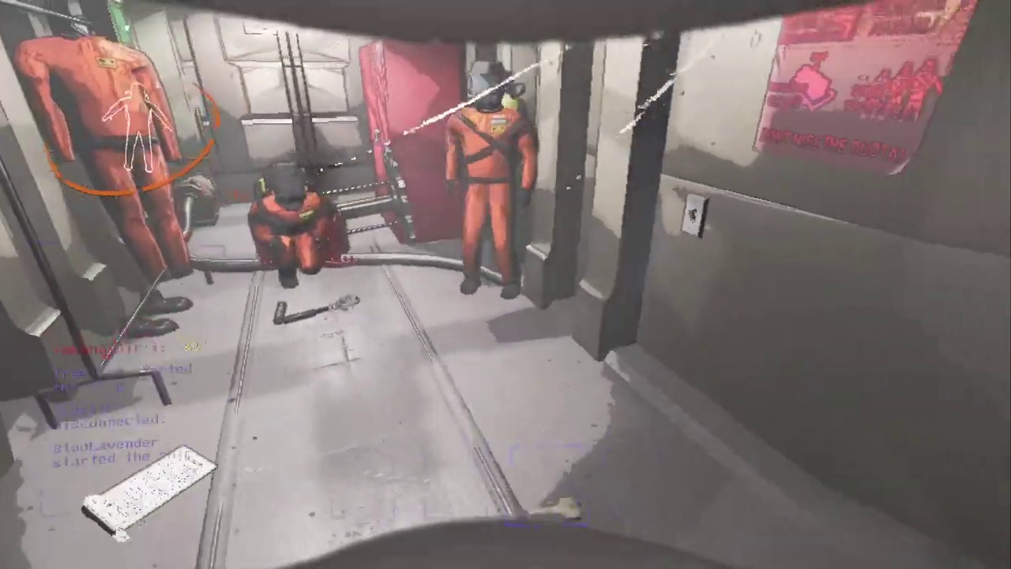
key(w)
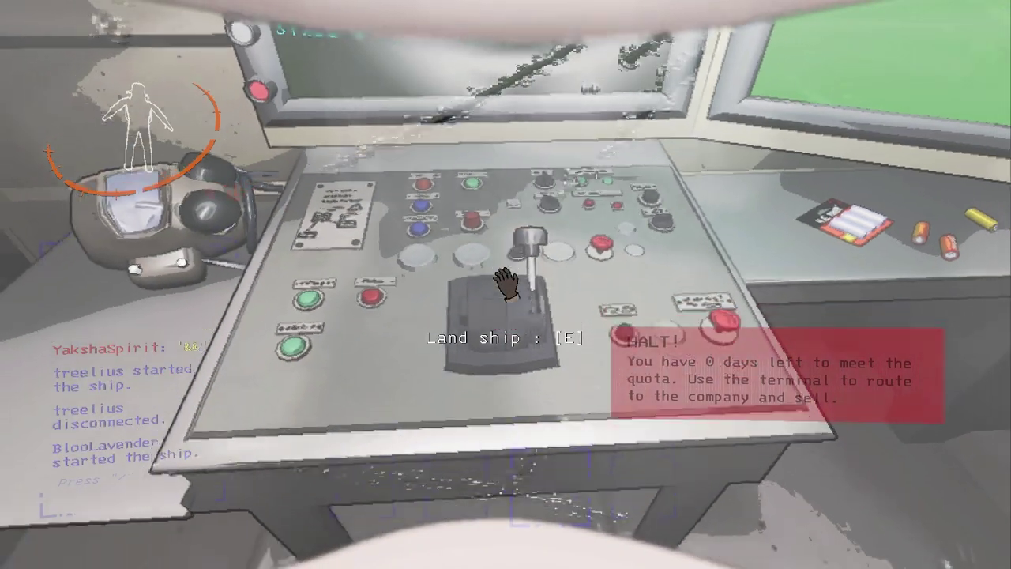
key(e)
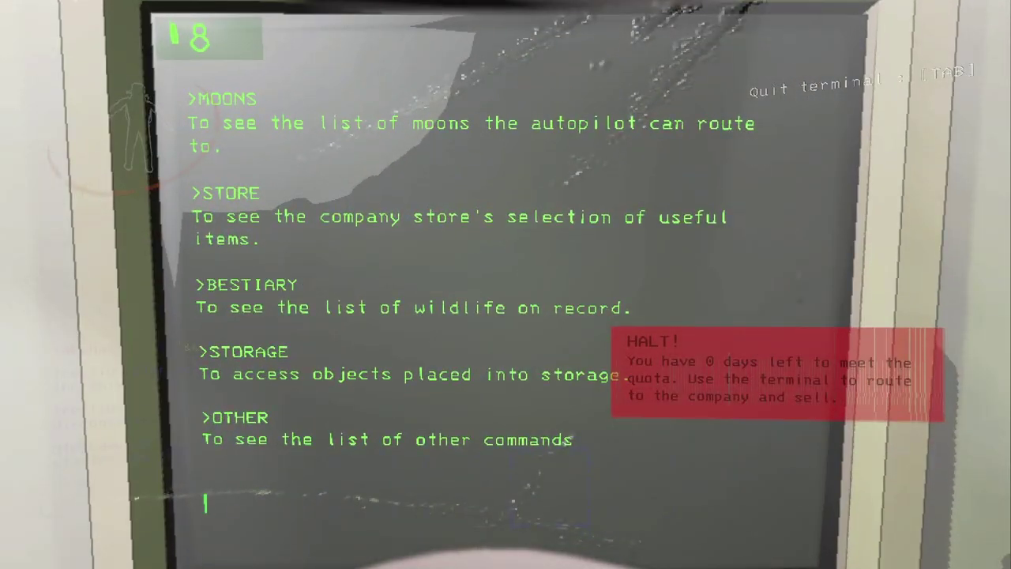
text(ssss)
key(Tab)
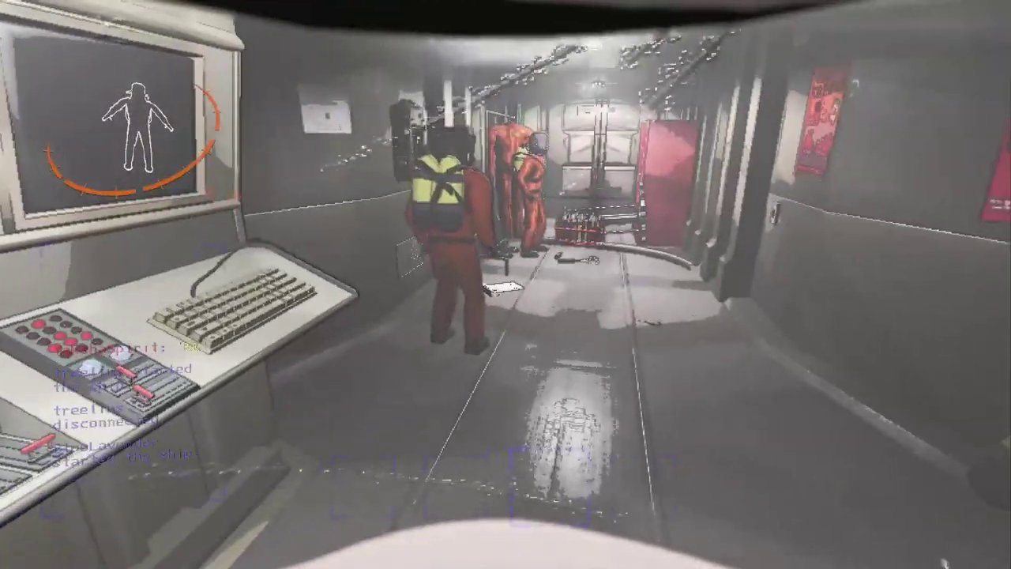
Step: Land at 71 Gordion with the lever, then walk down the corridor to the catwalk
key(w)
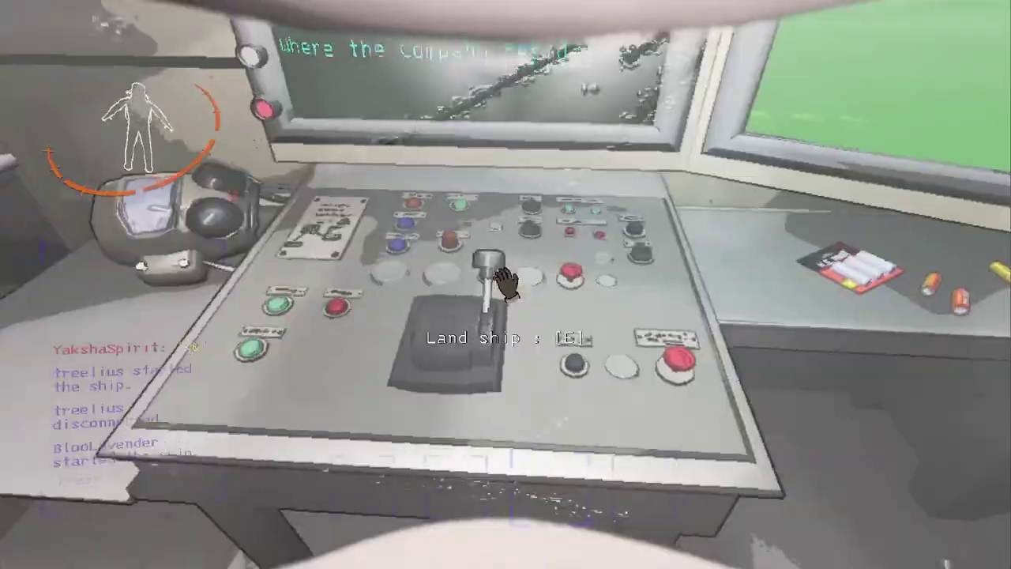
key(w)
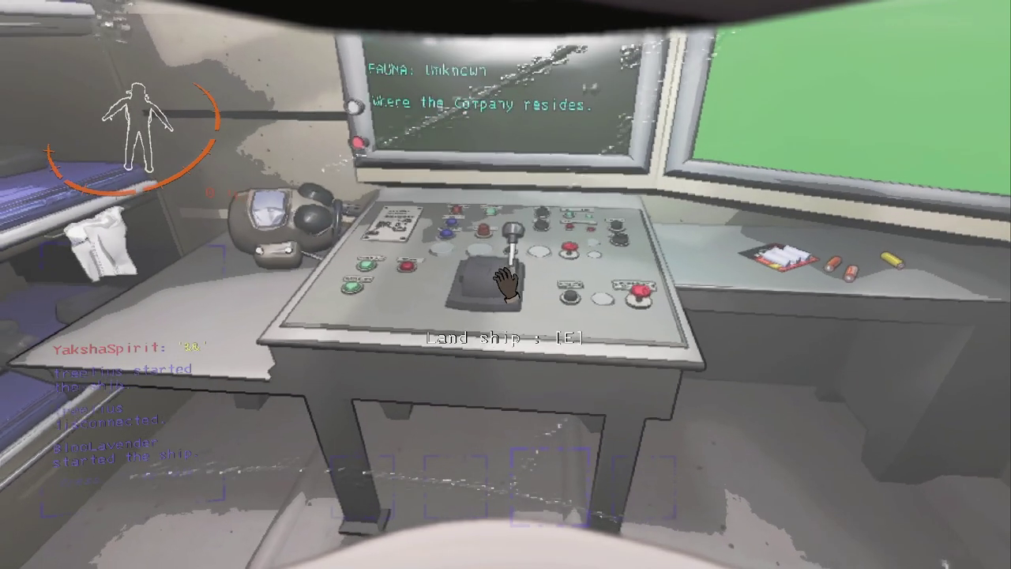
key(w)
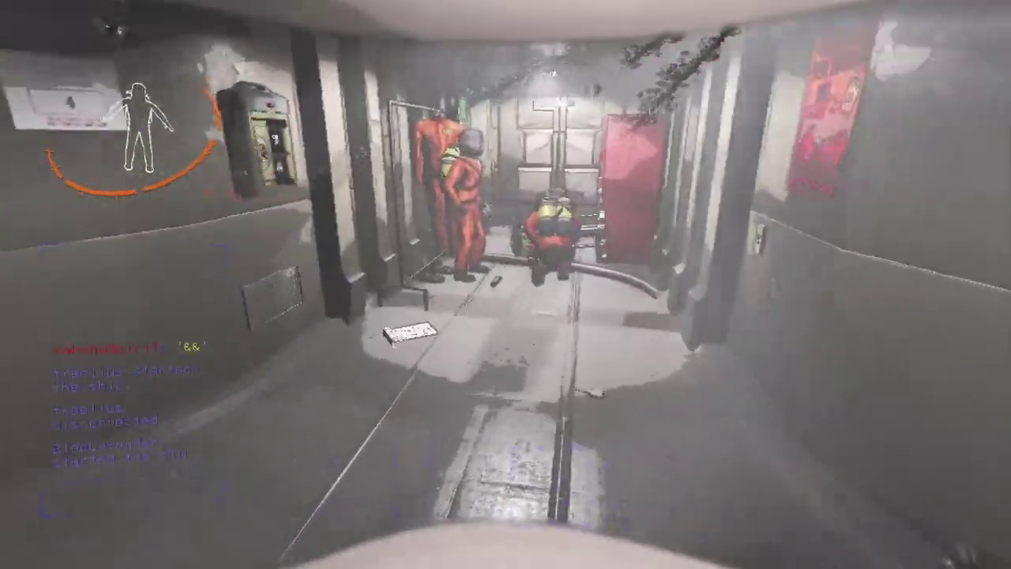
key(w)
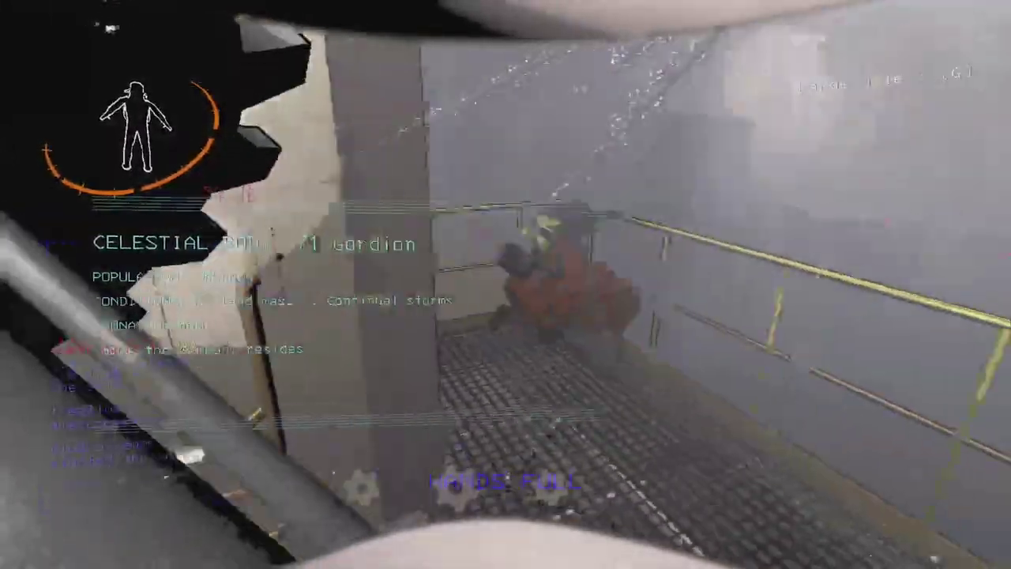
Step: Drop the large axle by the counter and sell the jar of pickles
key(w)
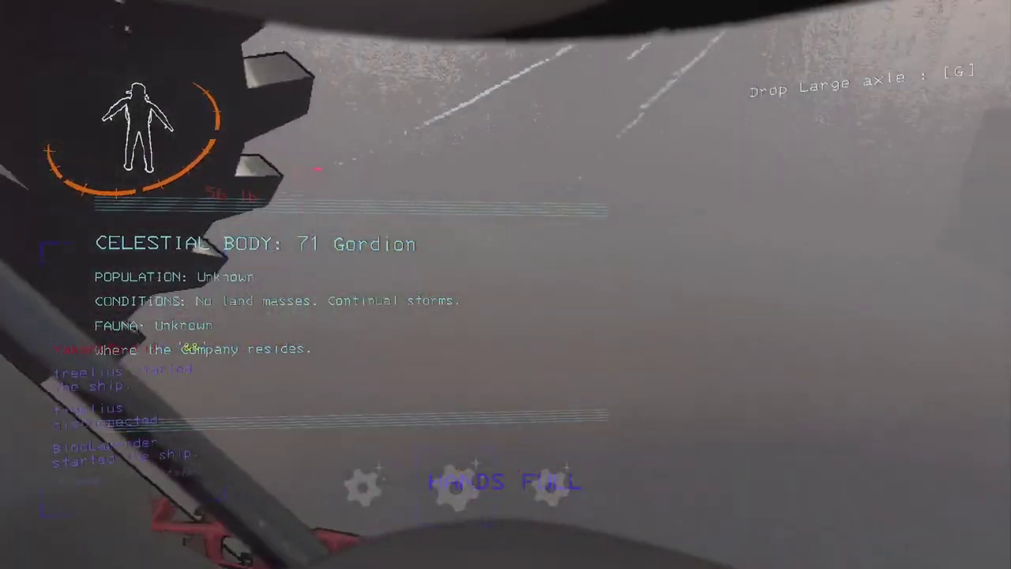
key(g)
scroll(506, 284, down, 1)
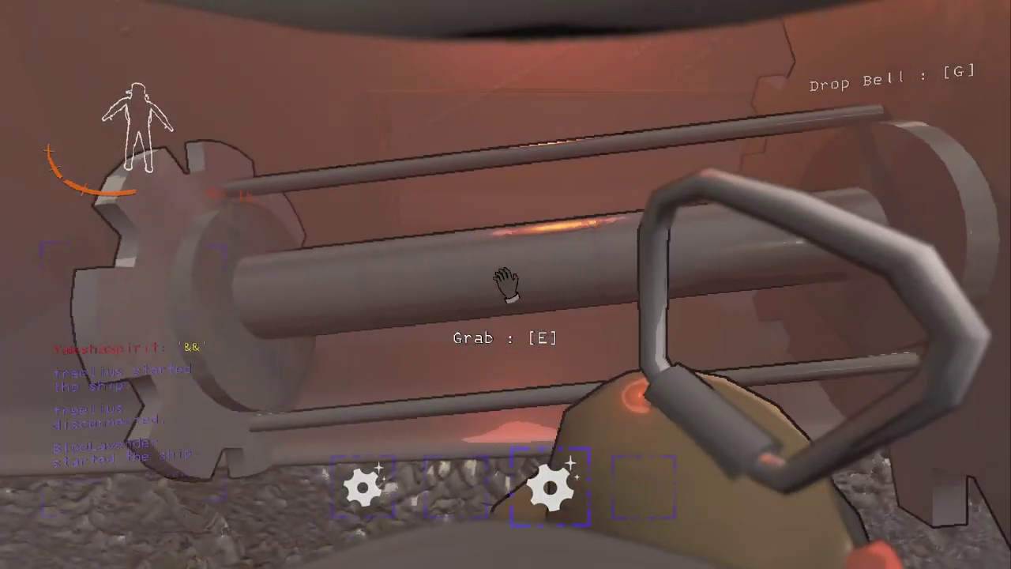
key(a)
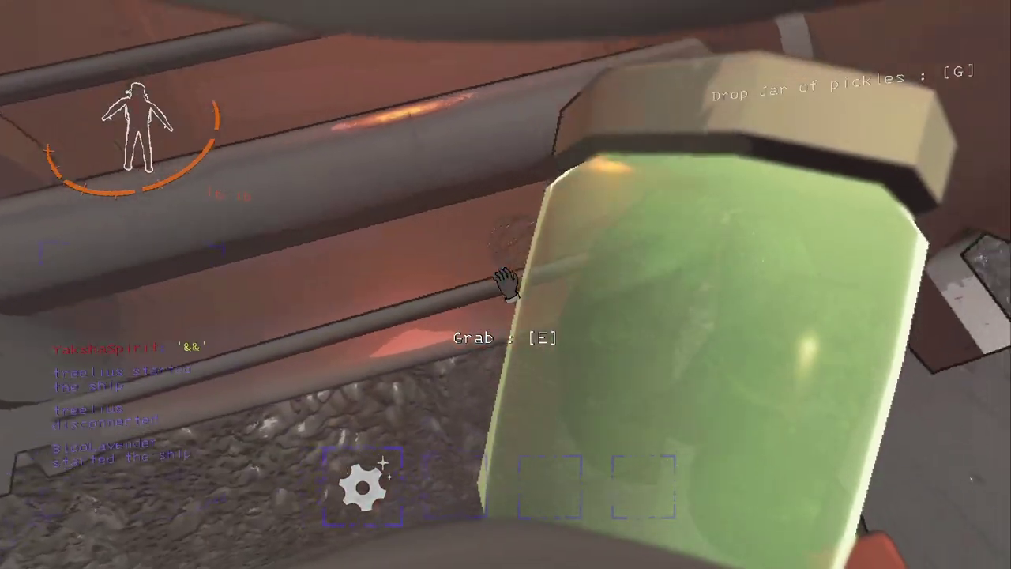
key(e)
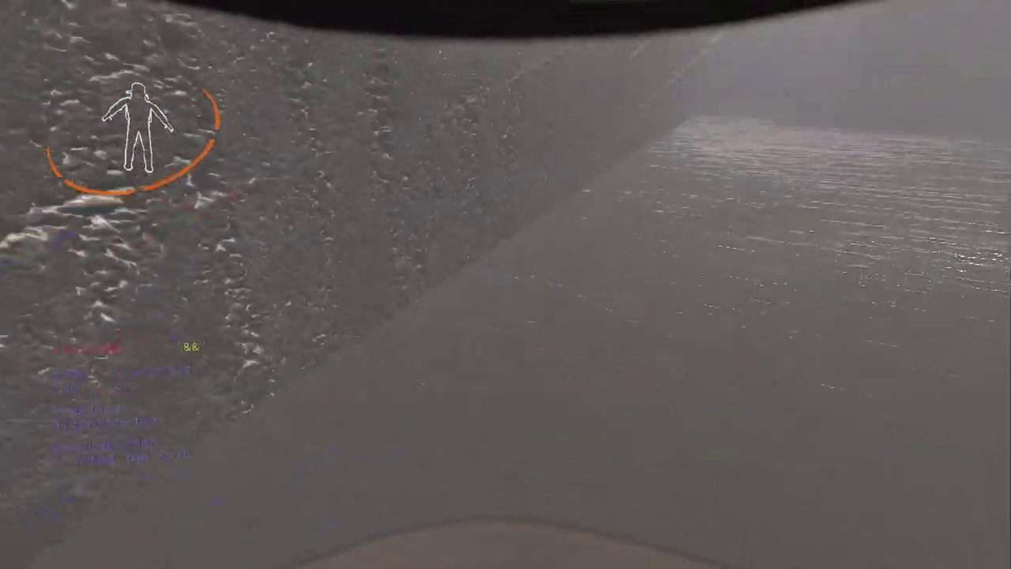
Step: Check the crew list in the pause menu, then walk back toward the ship
key(Escape)
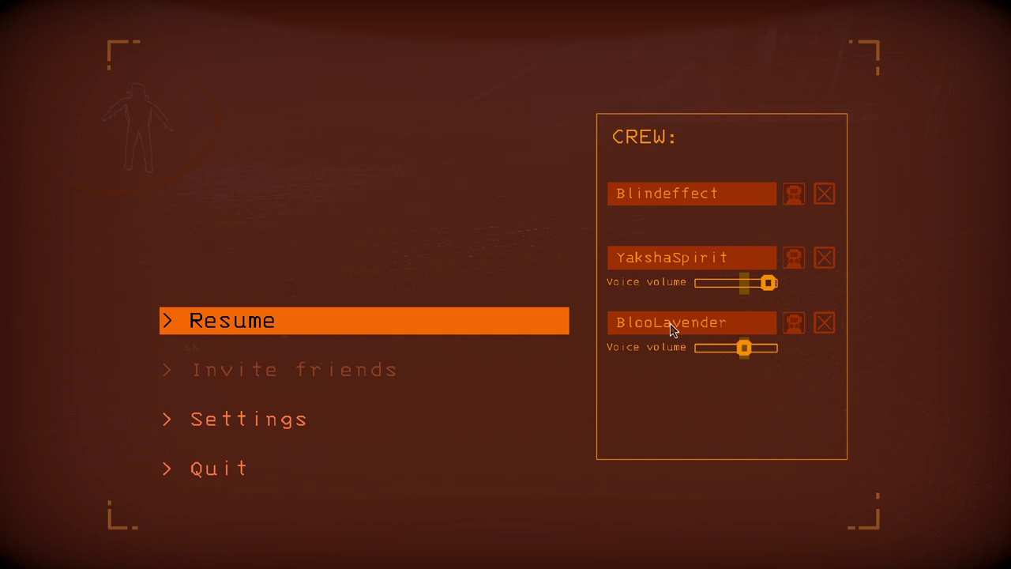
key(w)
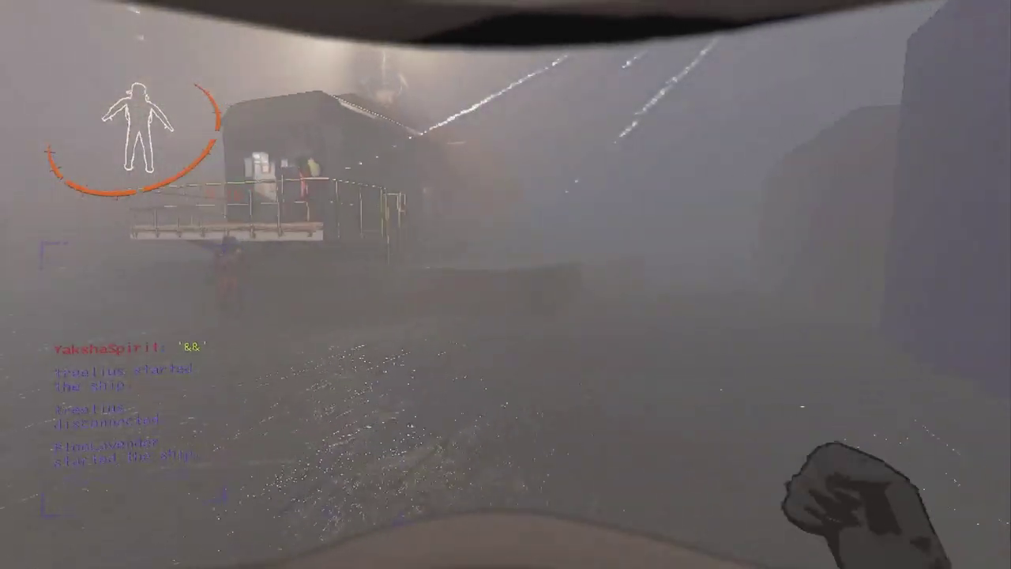
key(w)
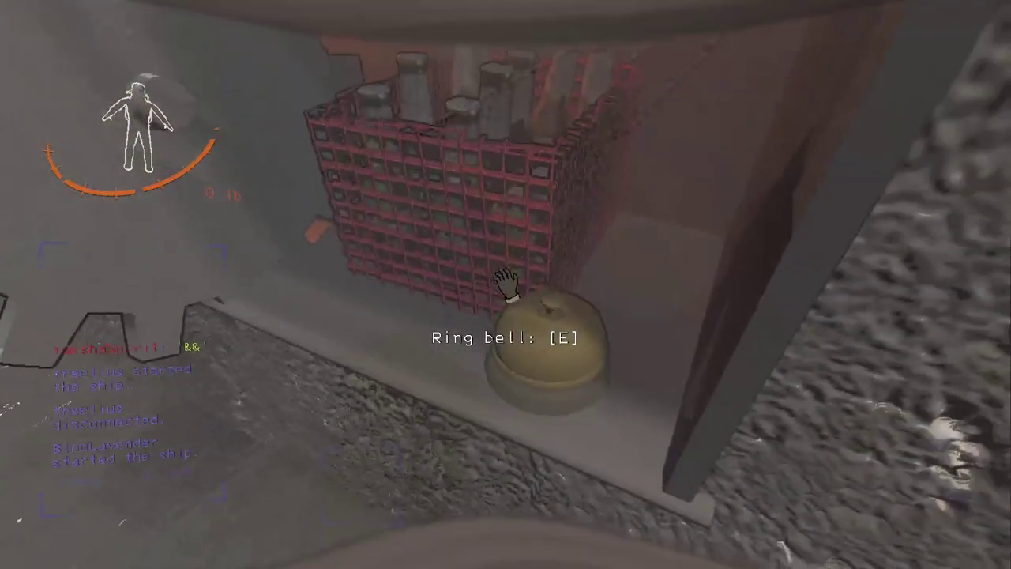
key(s)
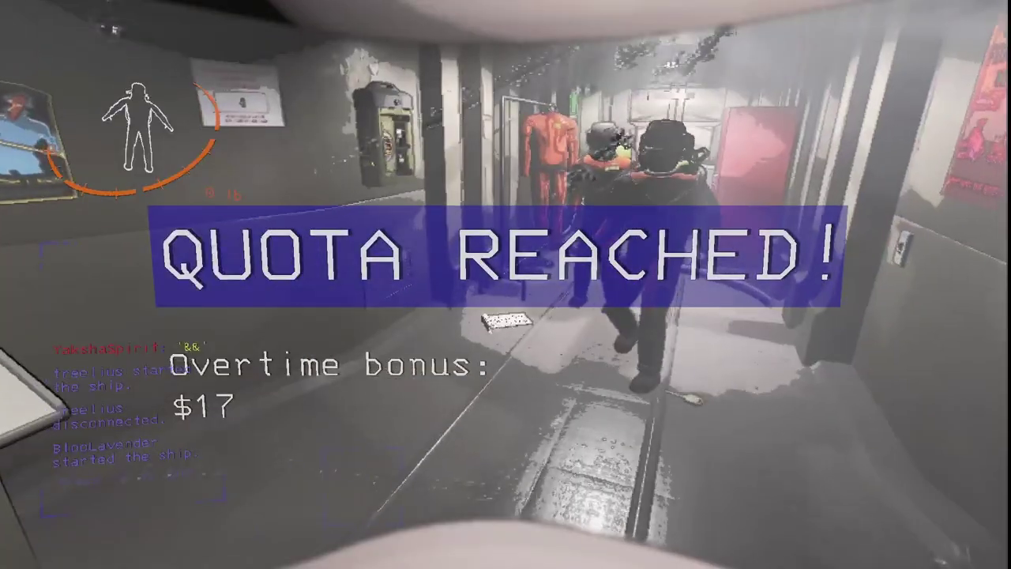
Step: Check the 256-credit balance on the terminal, then walk toward the crewmates in the corridor
key(e)
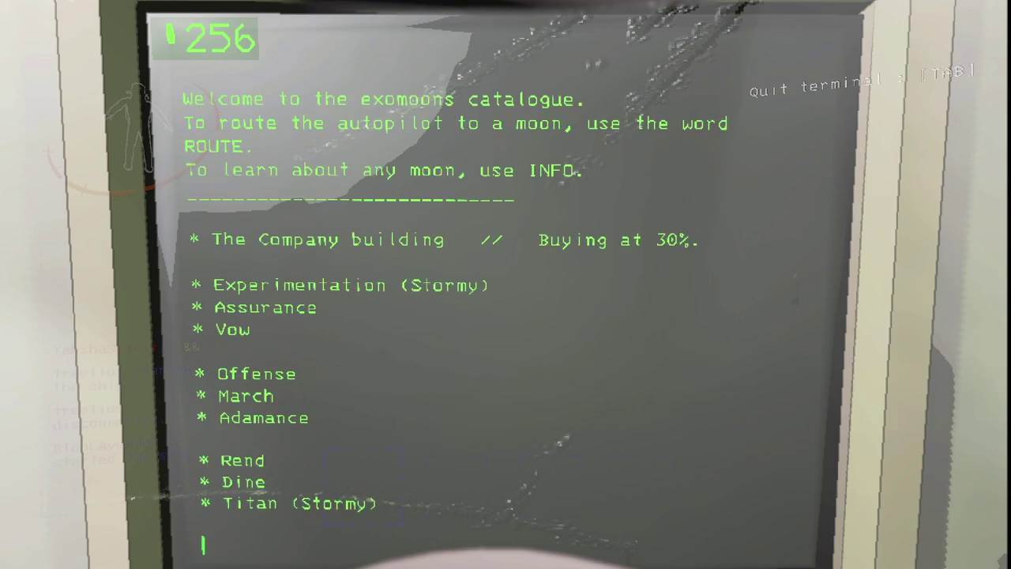
key(Tab)
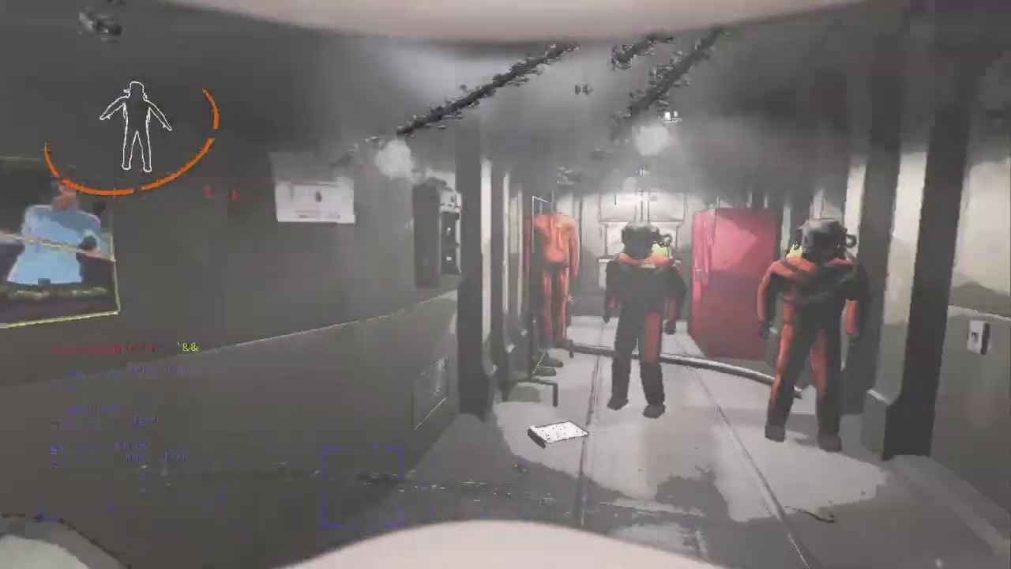
key(w)
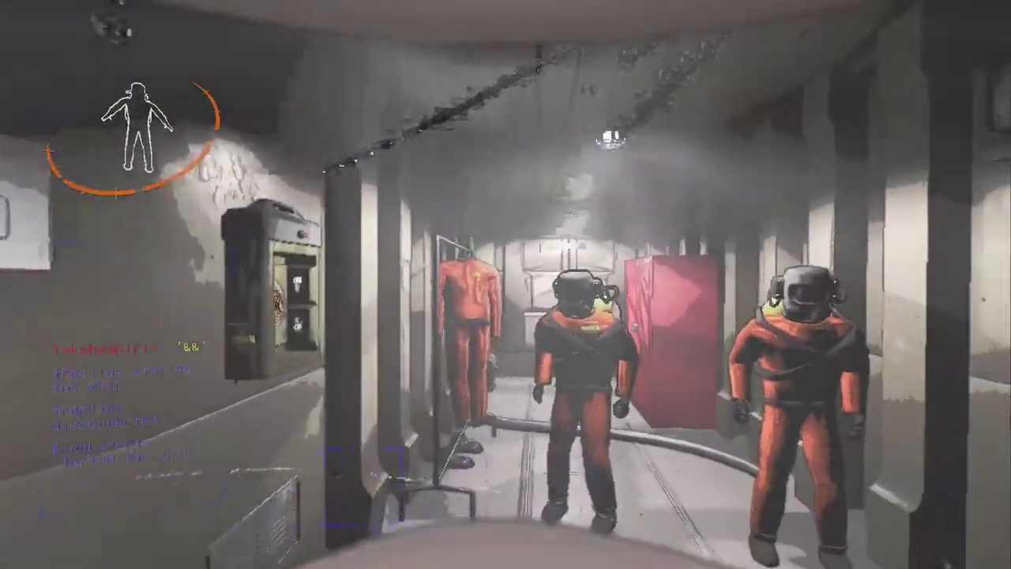